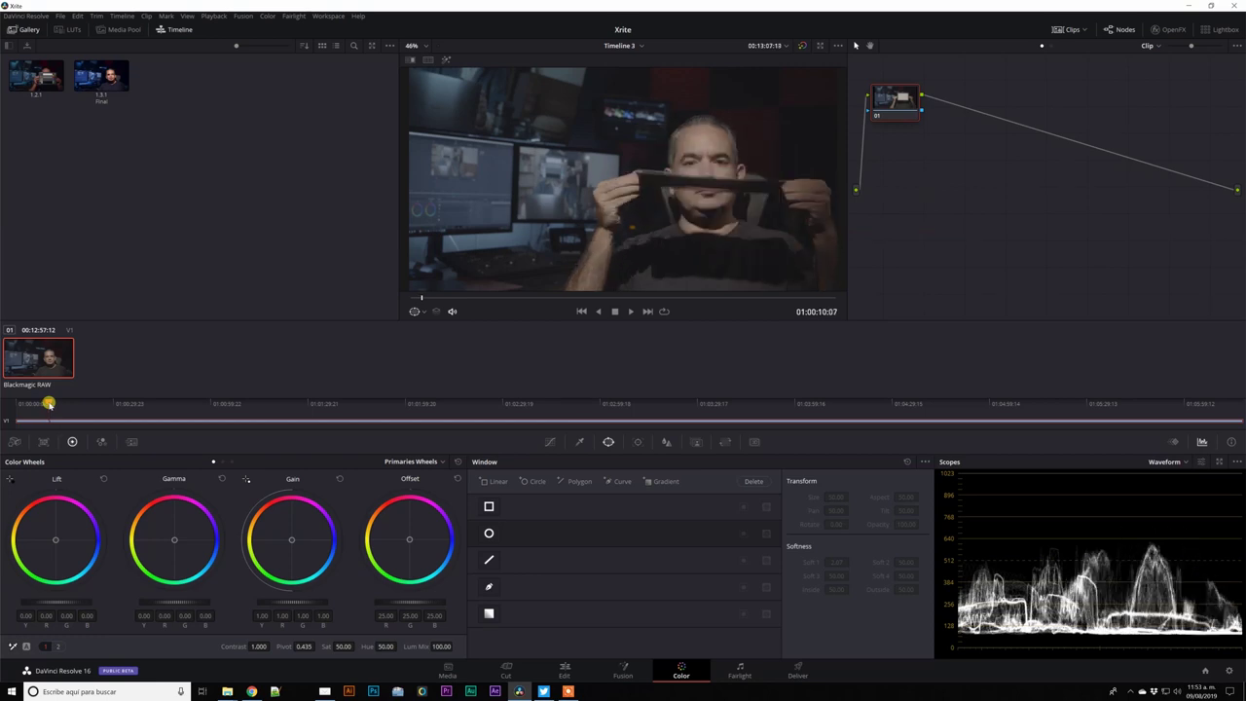
Step: Move the playhead to the frame showing the white card and set the clip's Camera Raw decoding to use Clip
drag(47, 402, 46, 402)
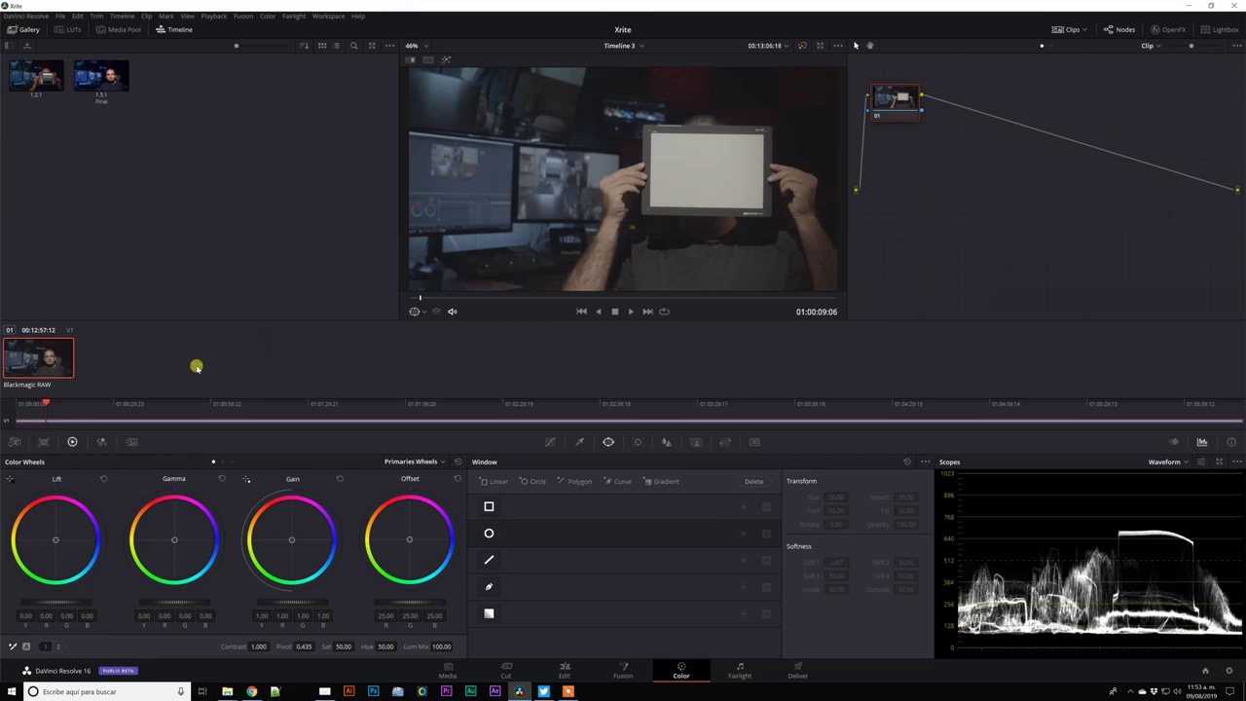
click(16, 441)
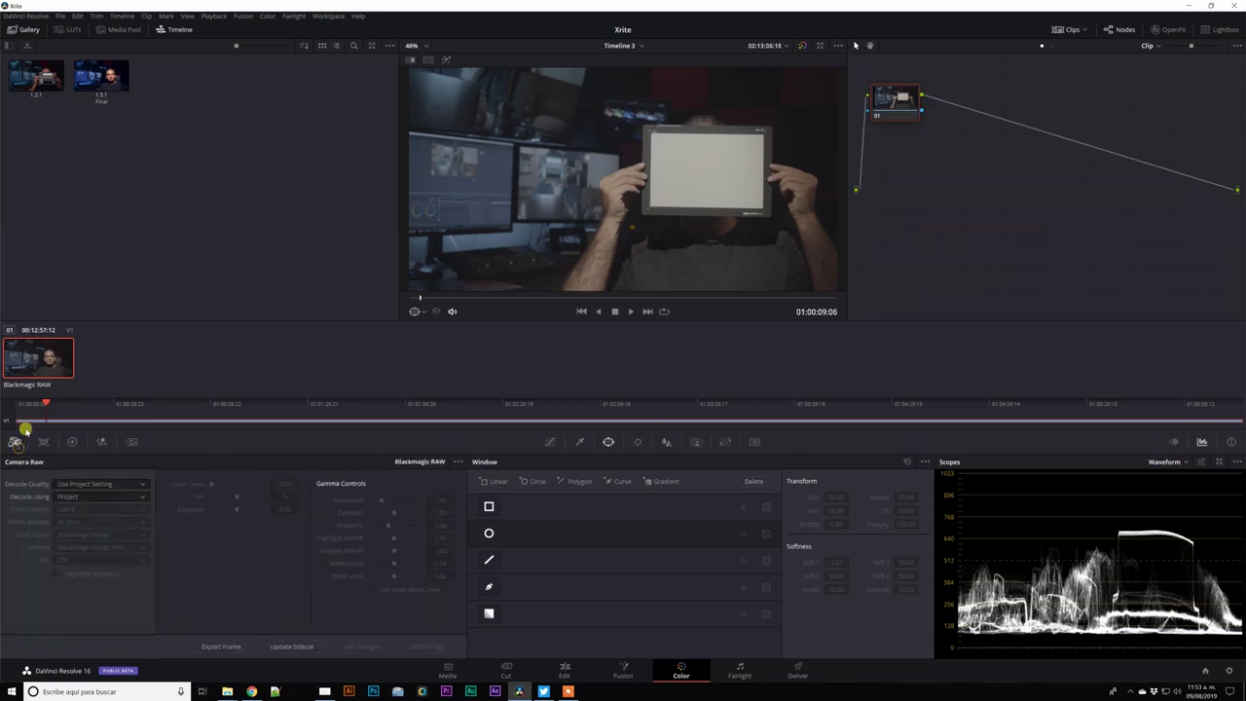
click(134, 495)
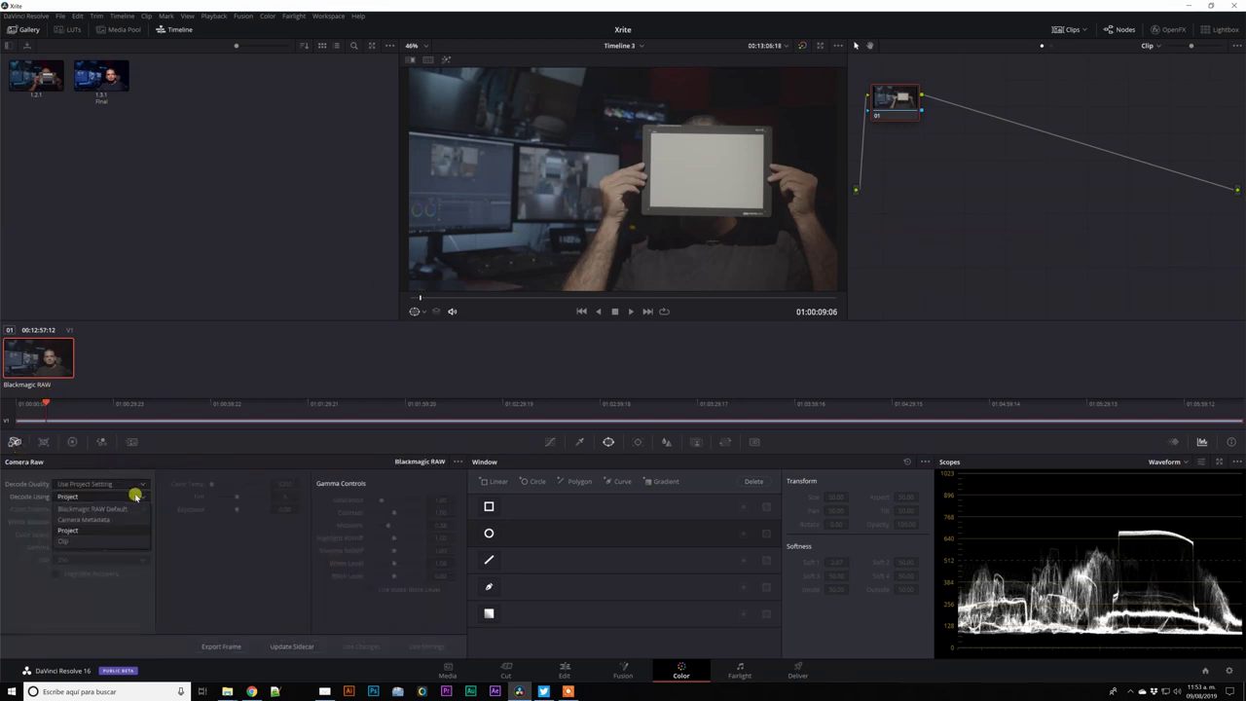
click(83, 536)
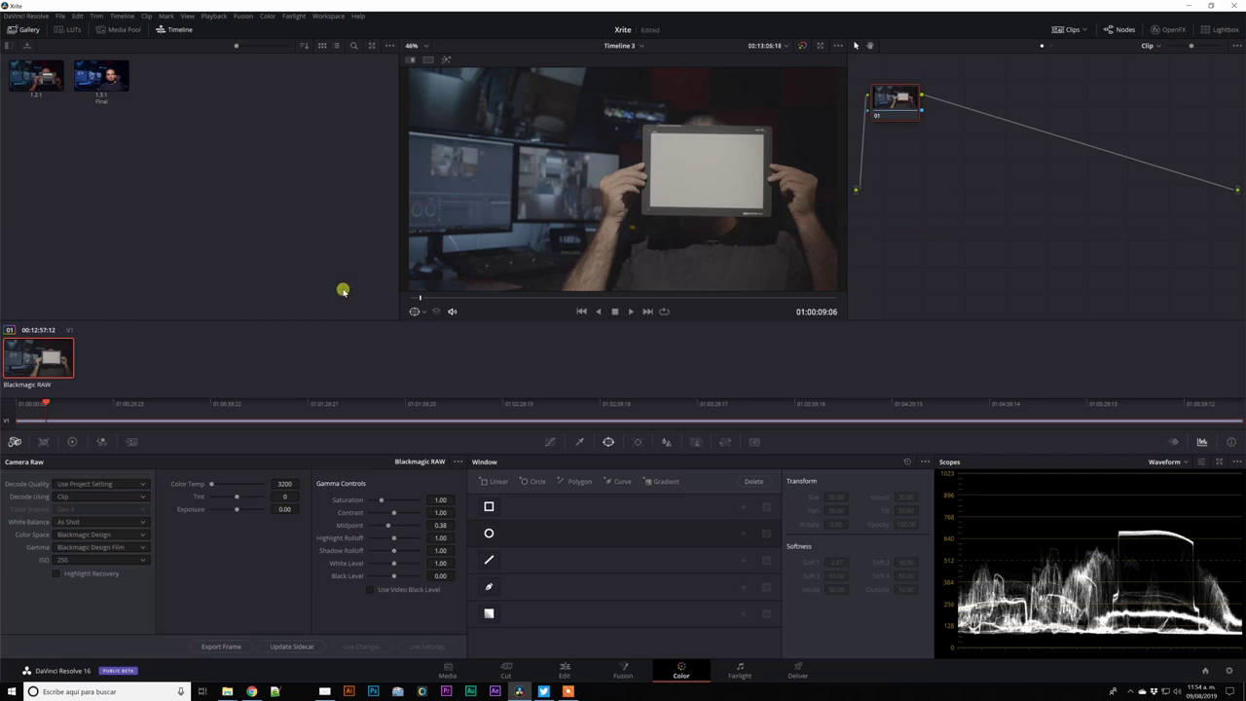
Step: Set the Color Match chart type to X-Rite ColorChecker Video
click(45, 442)
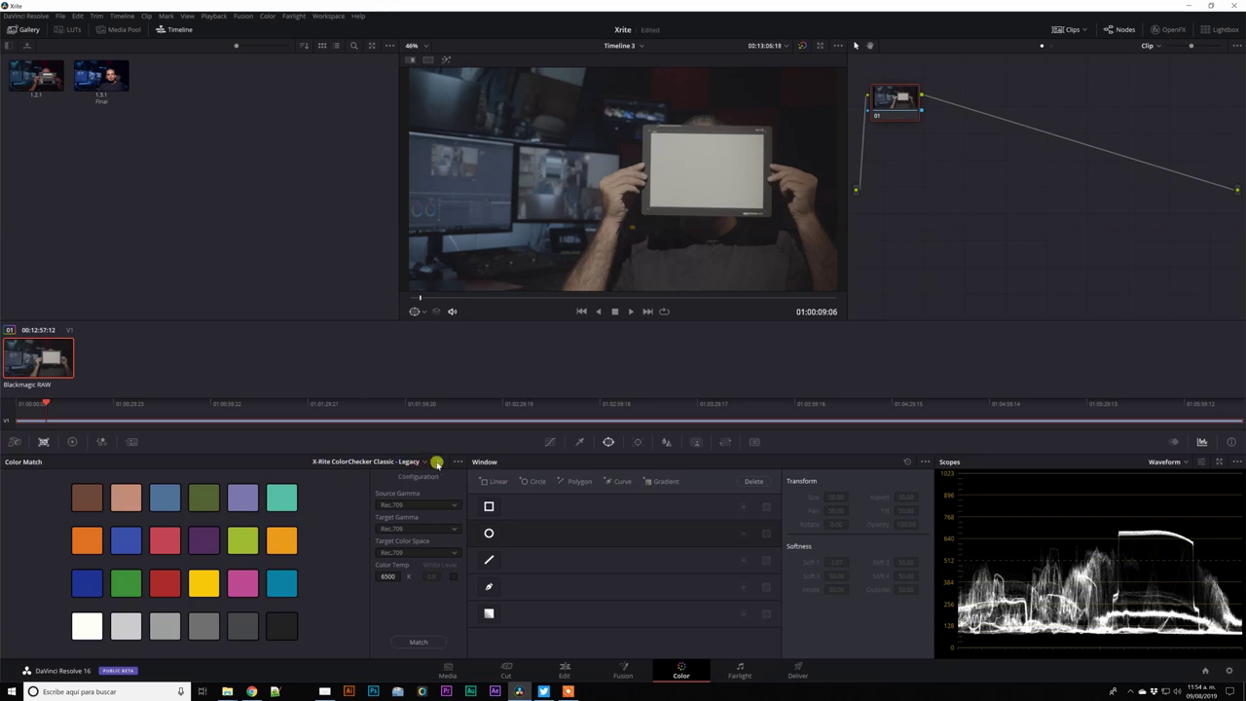
click(426, 464)
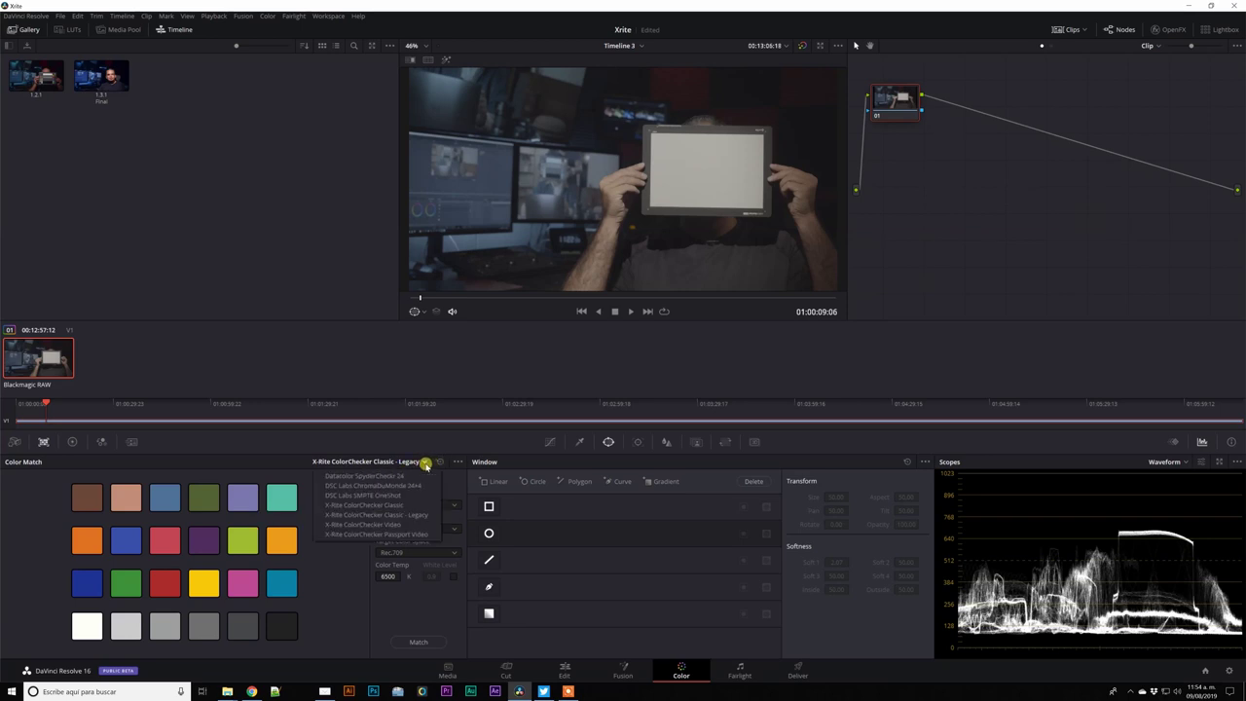
click(359, 525)
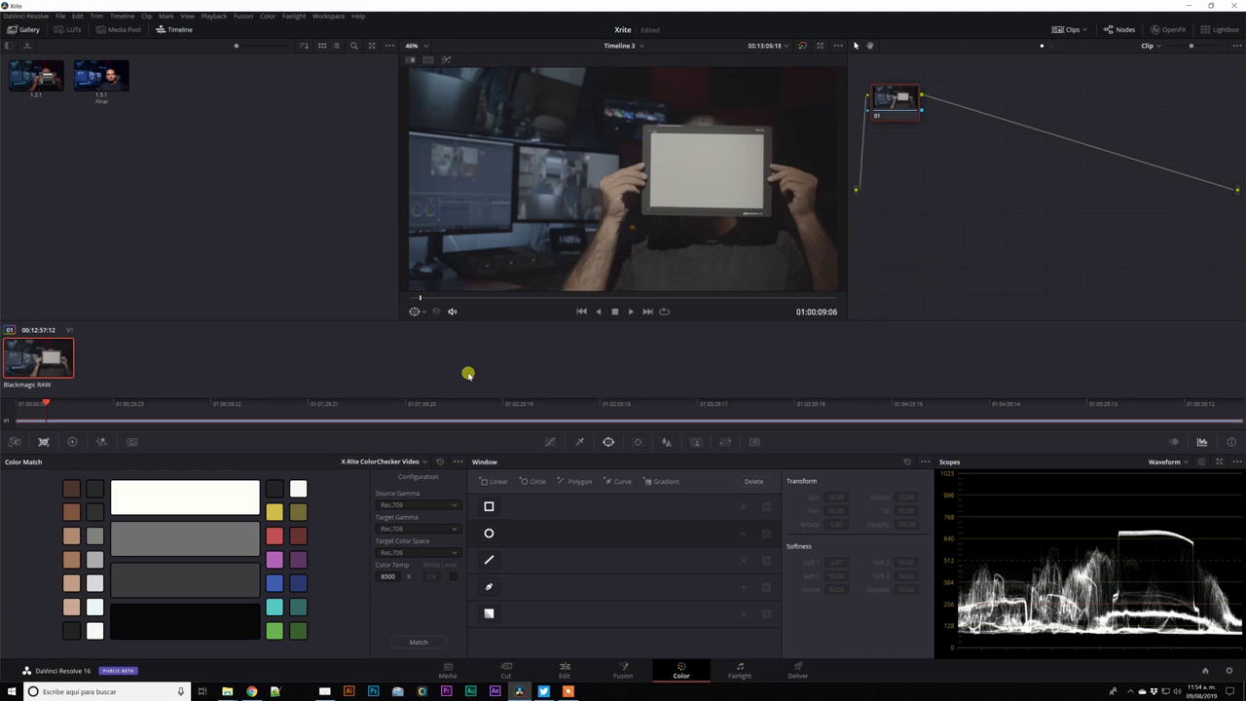
Step: Add a rectangular power window on the white card frame at 01:00:08:19, with Soft 1, 2 and 4 at 0.00 and Soft 3 at 0.04
click(71, 443)
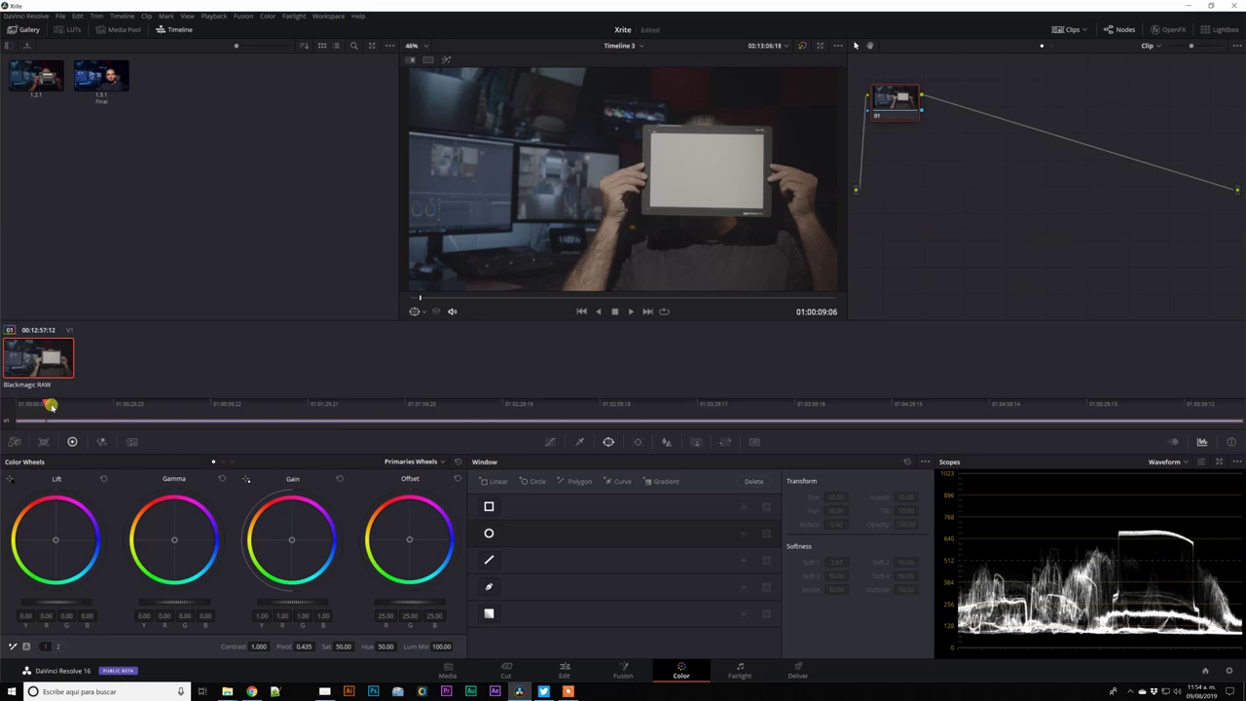
mouse_move(46, 404)
mouse_down()
mouse_move(94, 402)
mouse_move(44, 405)
mouse_up()
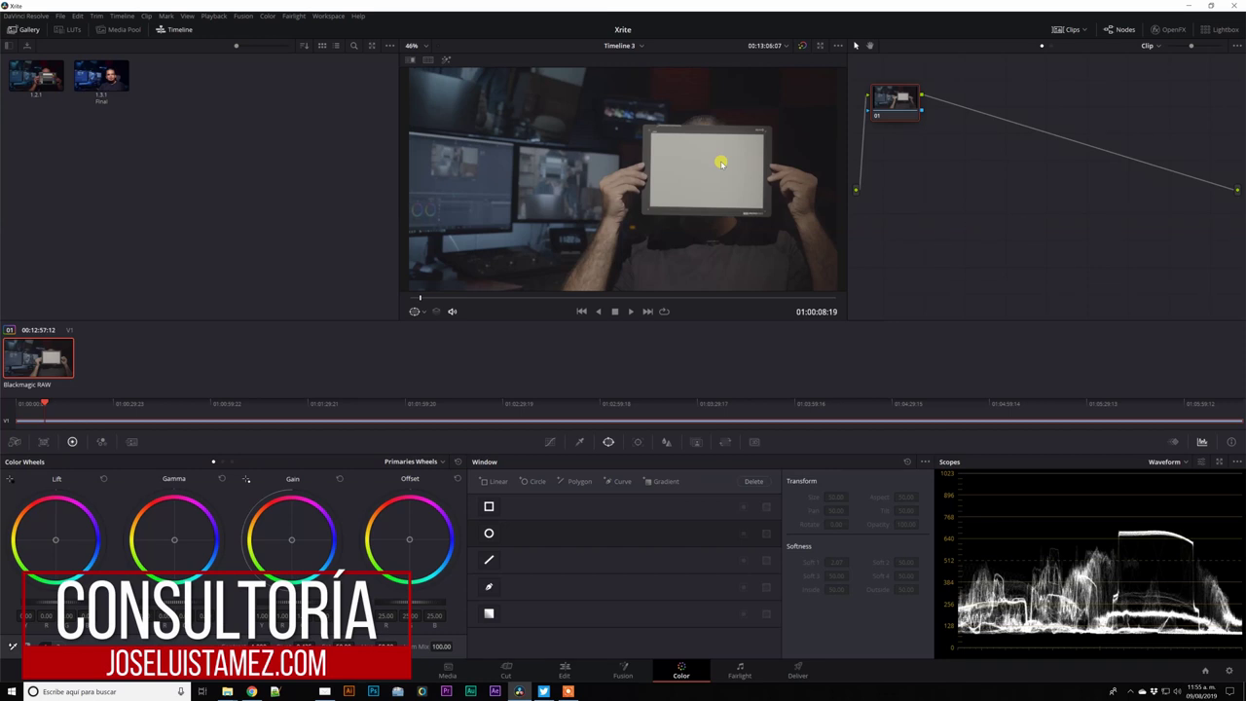
scroll(721, 162, up, 1)
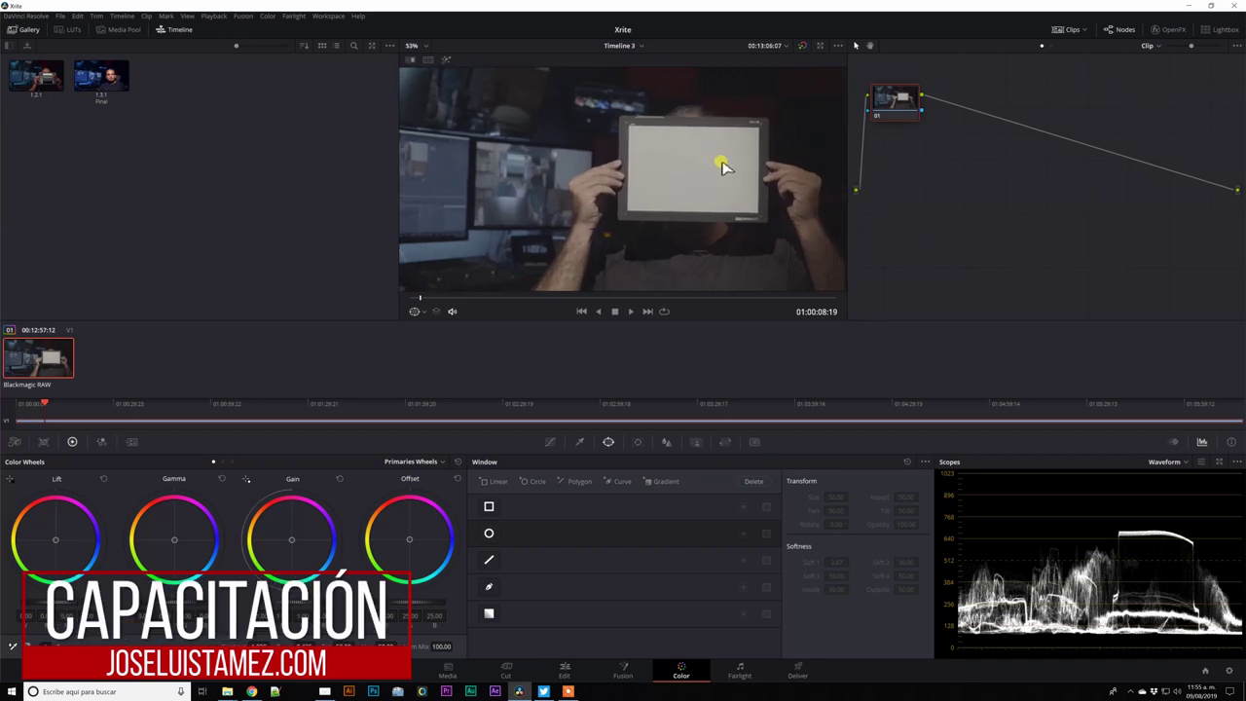
scroll(653, 161, up, 4)
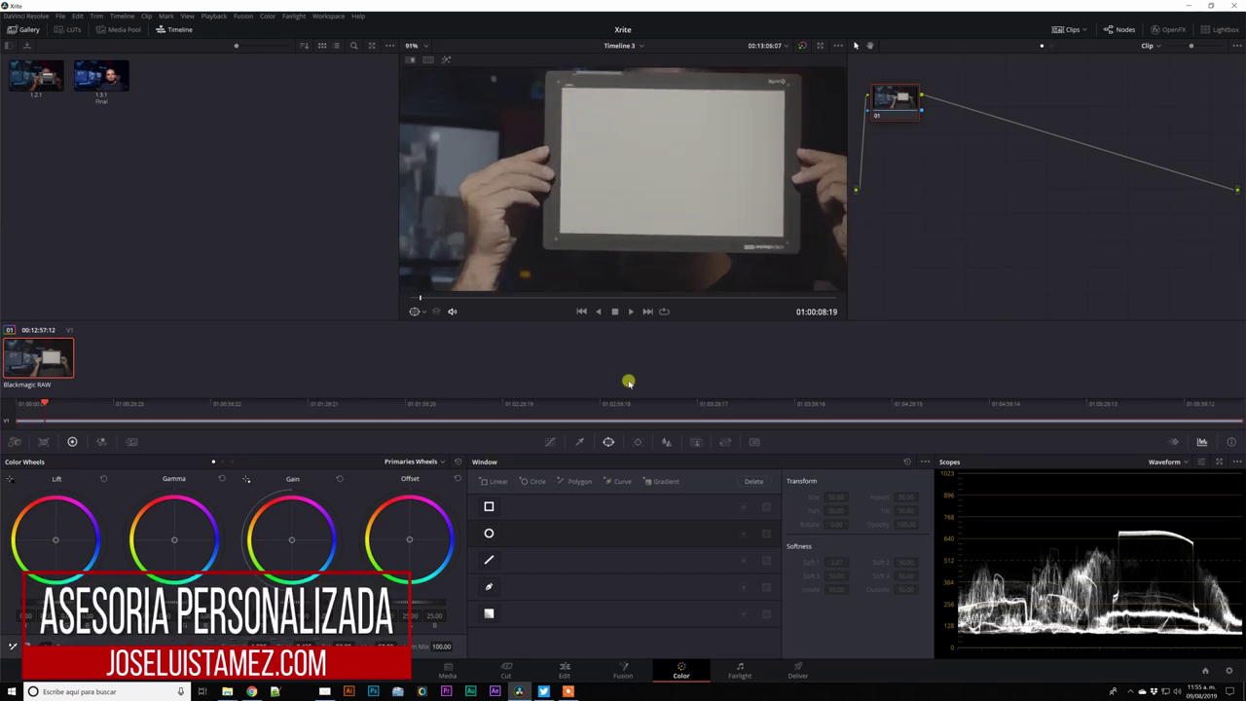
click(488, 507)
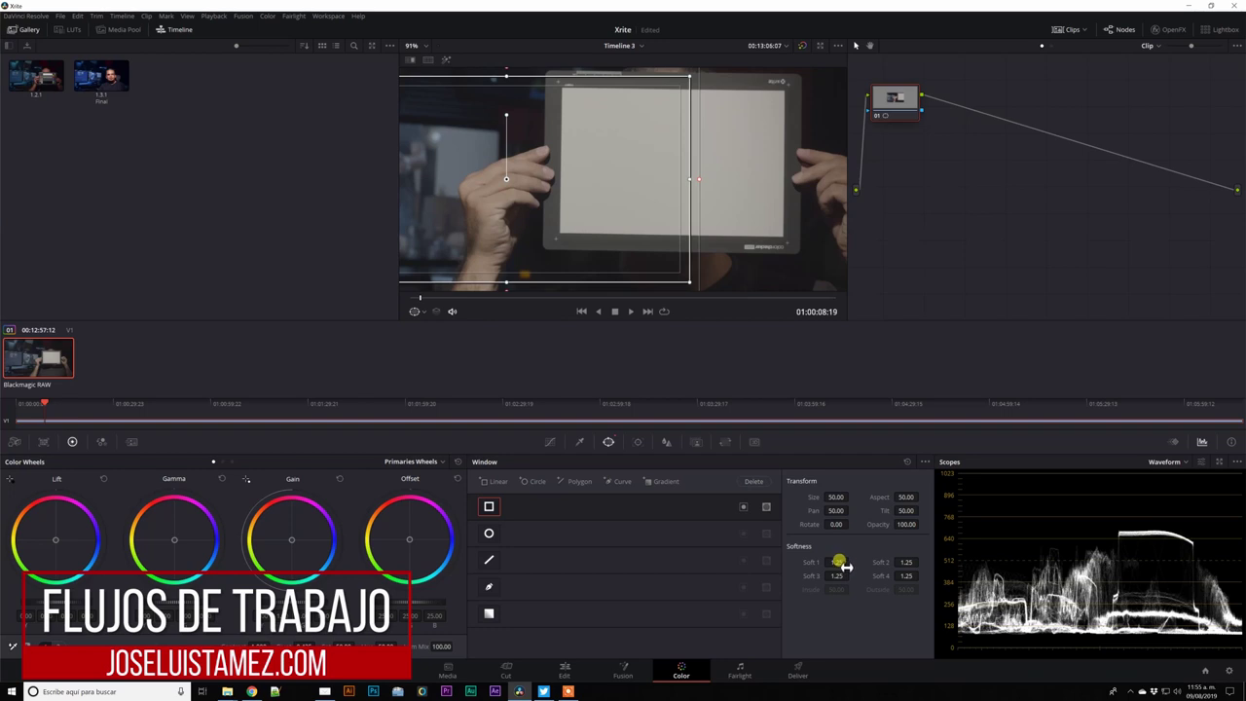
drag(839, 563, 920, 576)
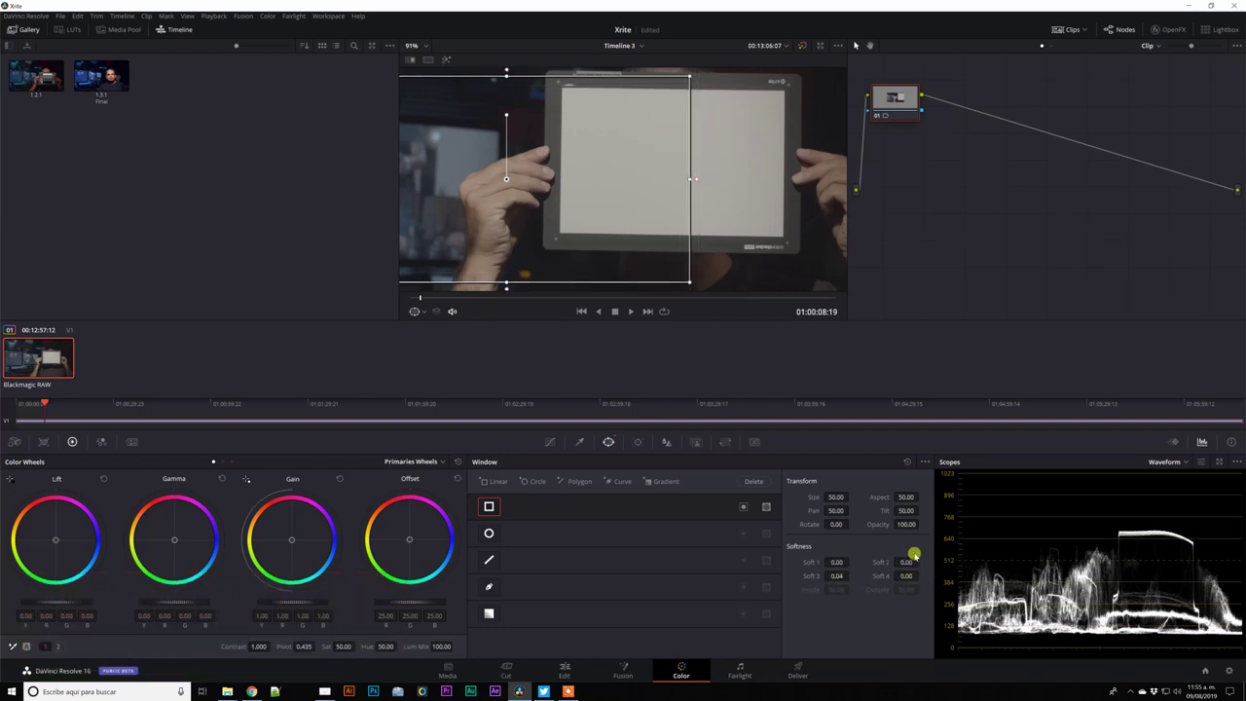
Step: Move the rectangular window over the white card and fit its four corners to the edges of the white area
drag(523, 127, 628, 141)
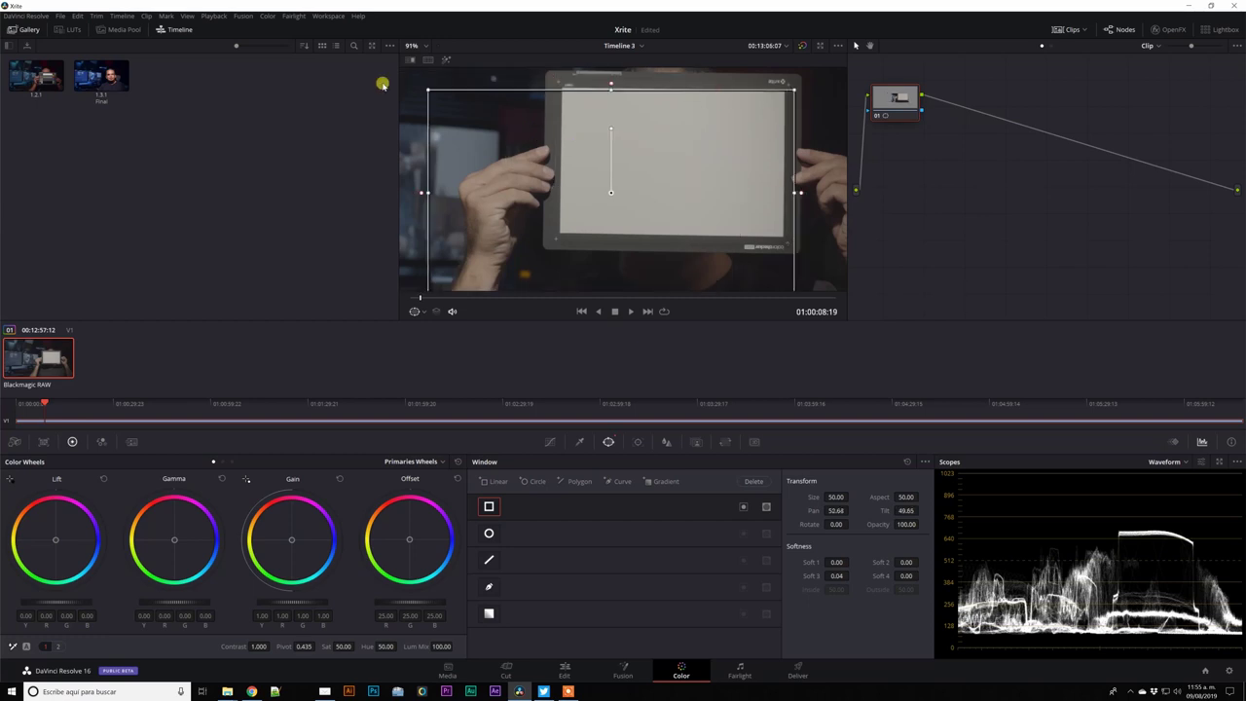
drag(427, 89, 566, 90)
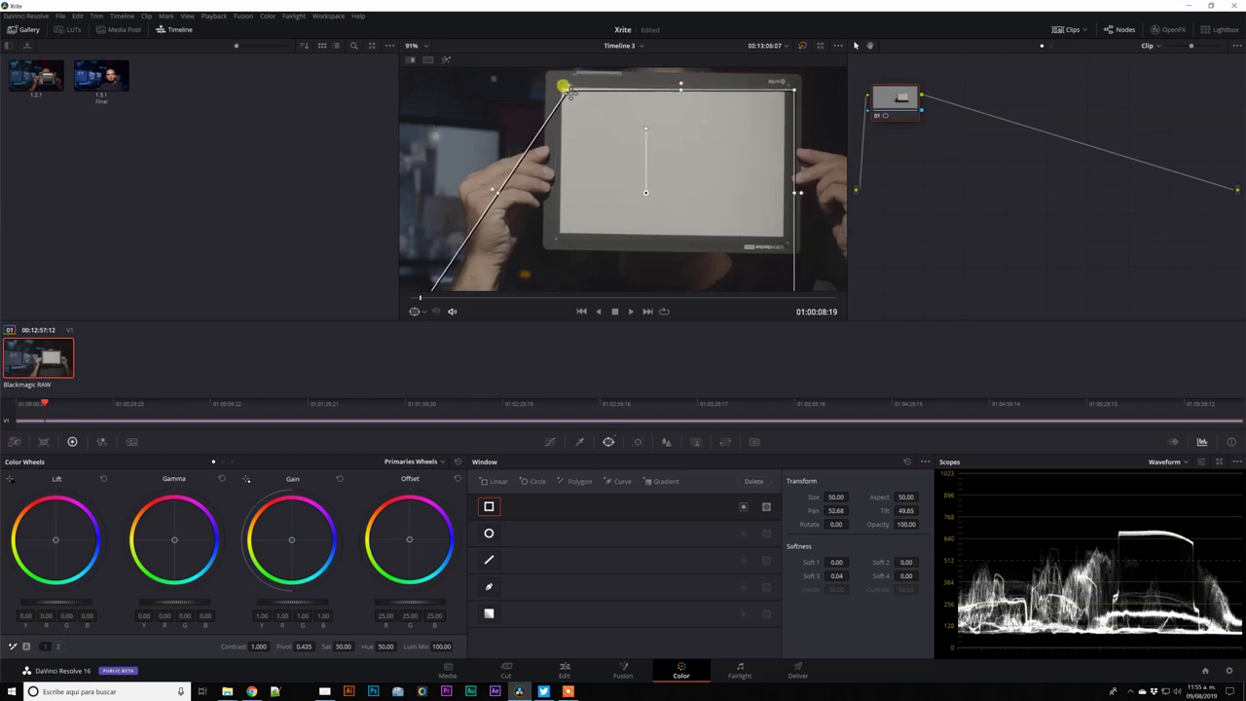
drag(609, 230, 615, 194)
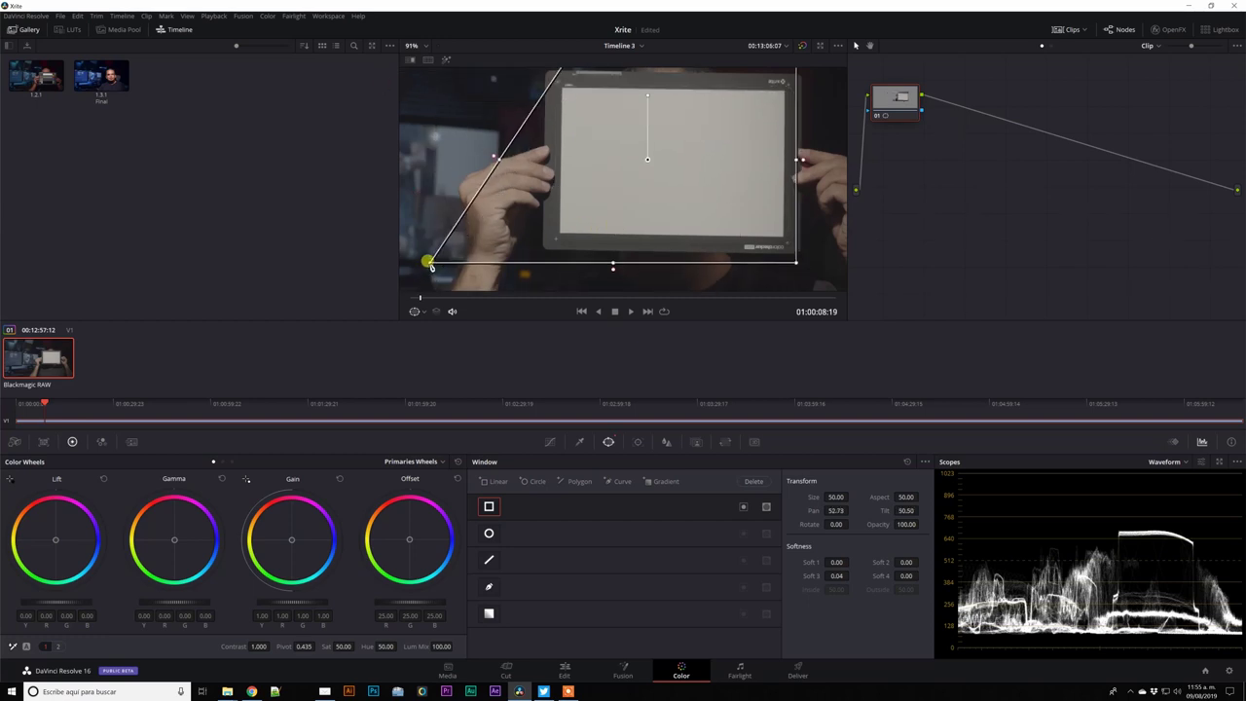
drag(429, 265, 560, 234)
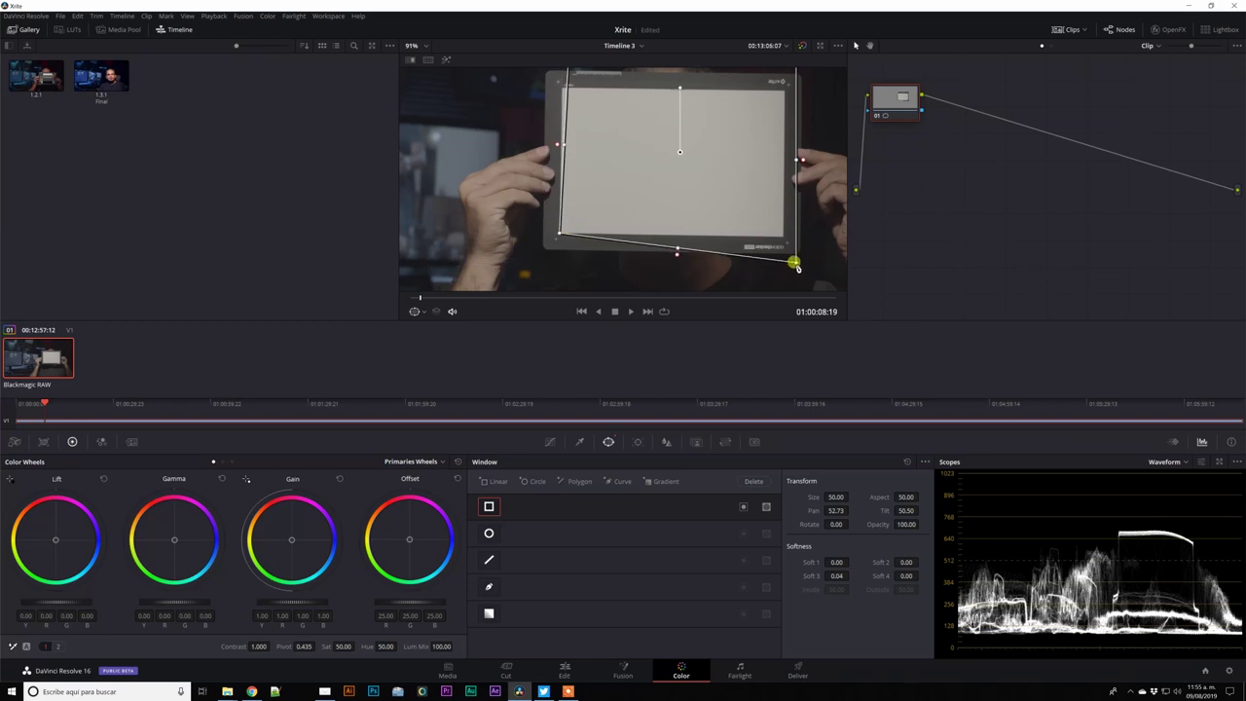
drag(796, 265, 779, 237)
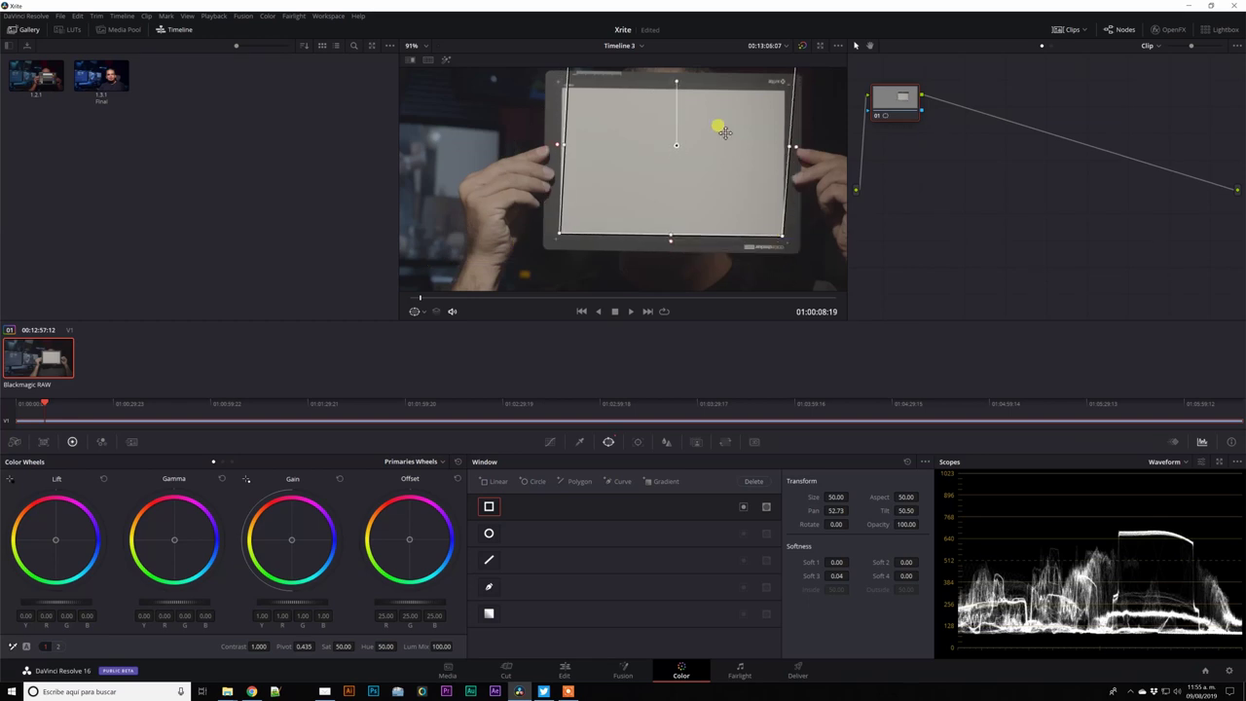
drag(717, 123, 720, 153)
mouse_move(592, 103)
mouse_down()
mouse_move(580, 99)
mouse_move(596, 136)
mouse_move(594, 118)
mouse_up()
drag(551, 232, 563, 235)
drag(585, 100, 565, 91)
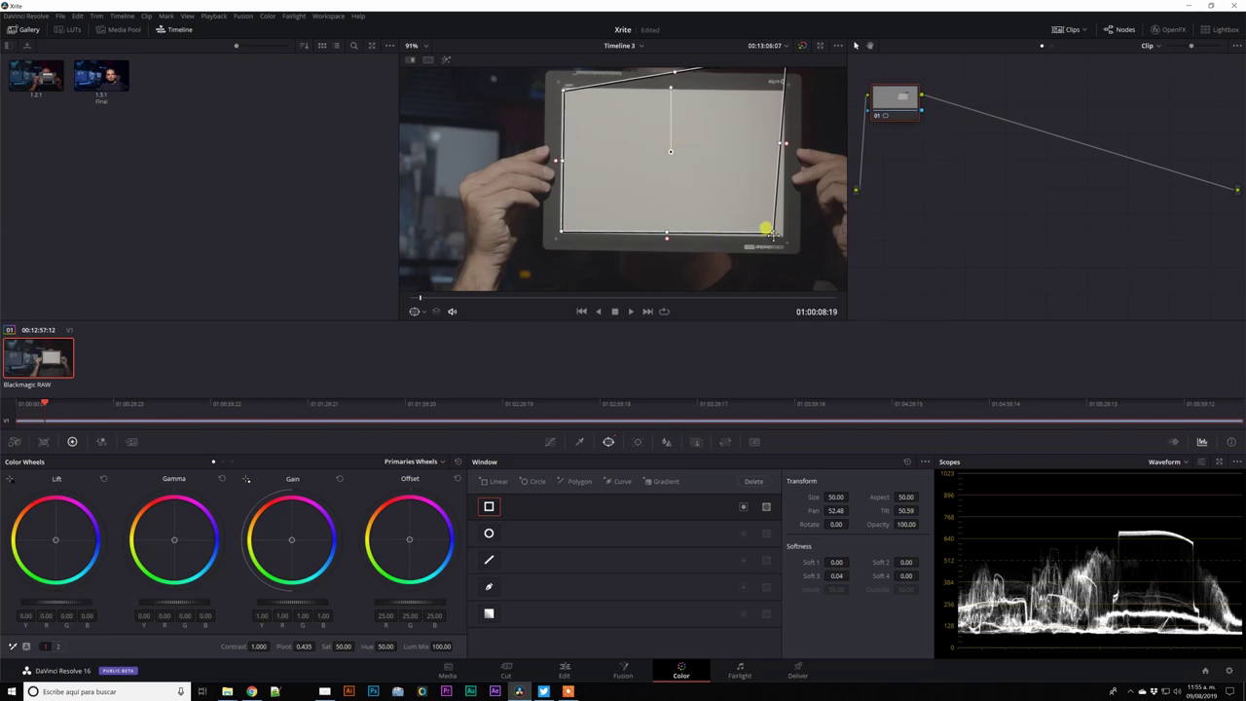
drag(770, 230, 782, 236)
scroll(790, 207, down, 2)
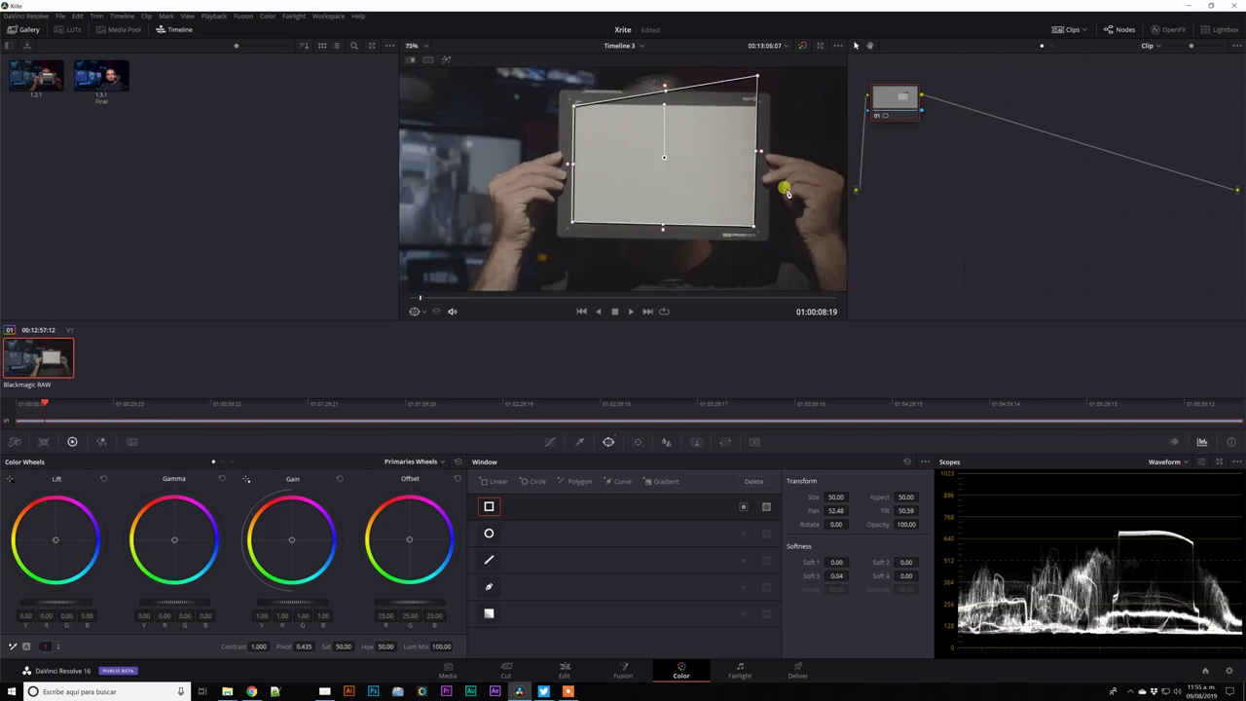
drag(757, 78, 757, 111)
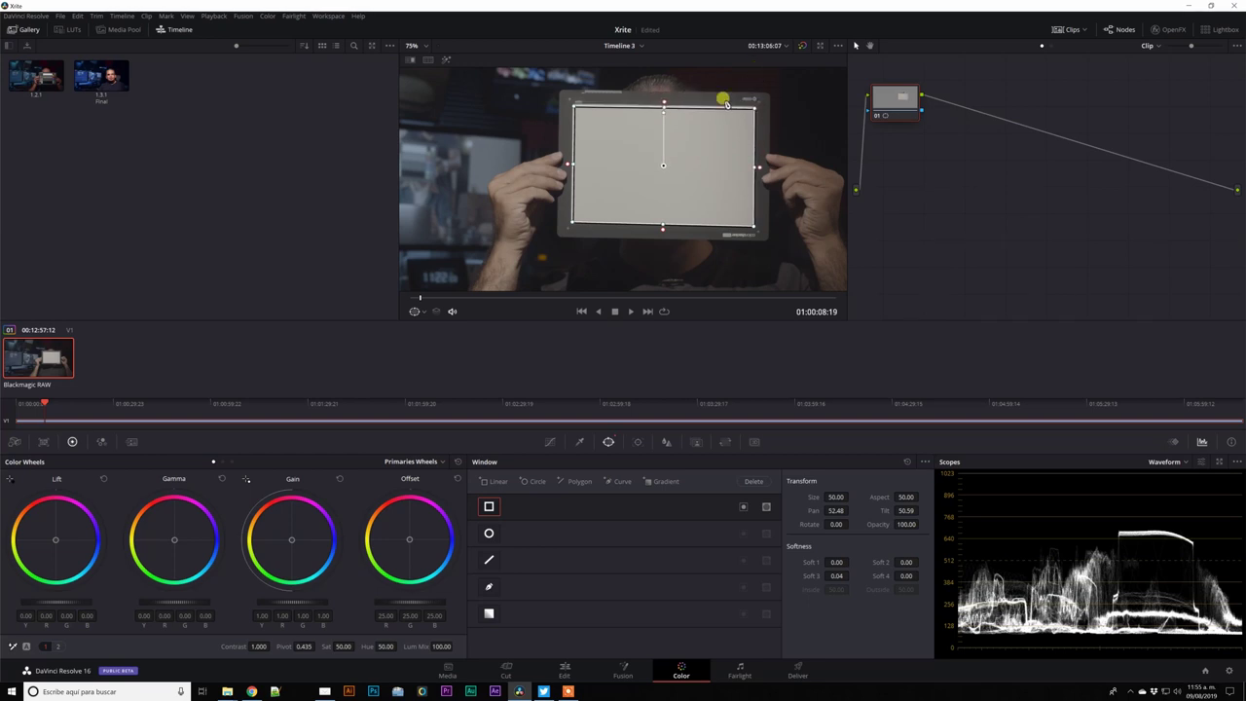
Step: Highlight only the windowed area in the viewer and switch the scope to Vectorscope
click(444, 61)
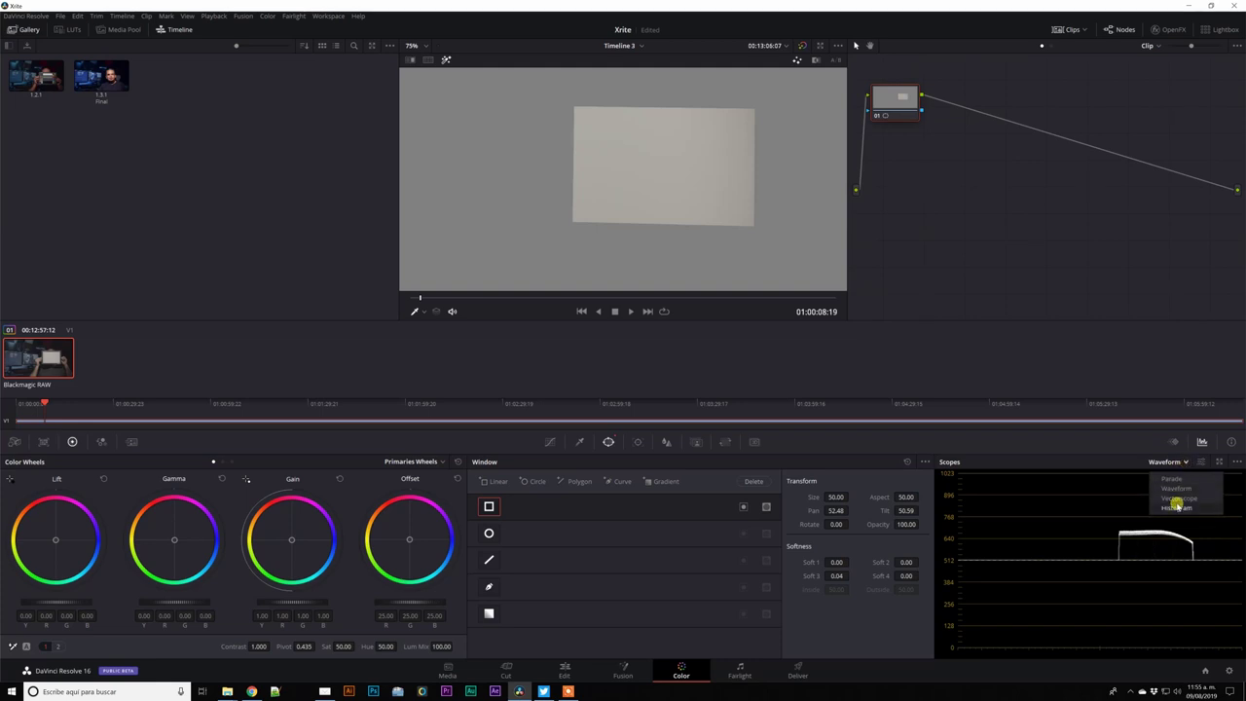
click(1165, 462)
click(1159, 506)
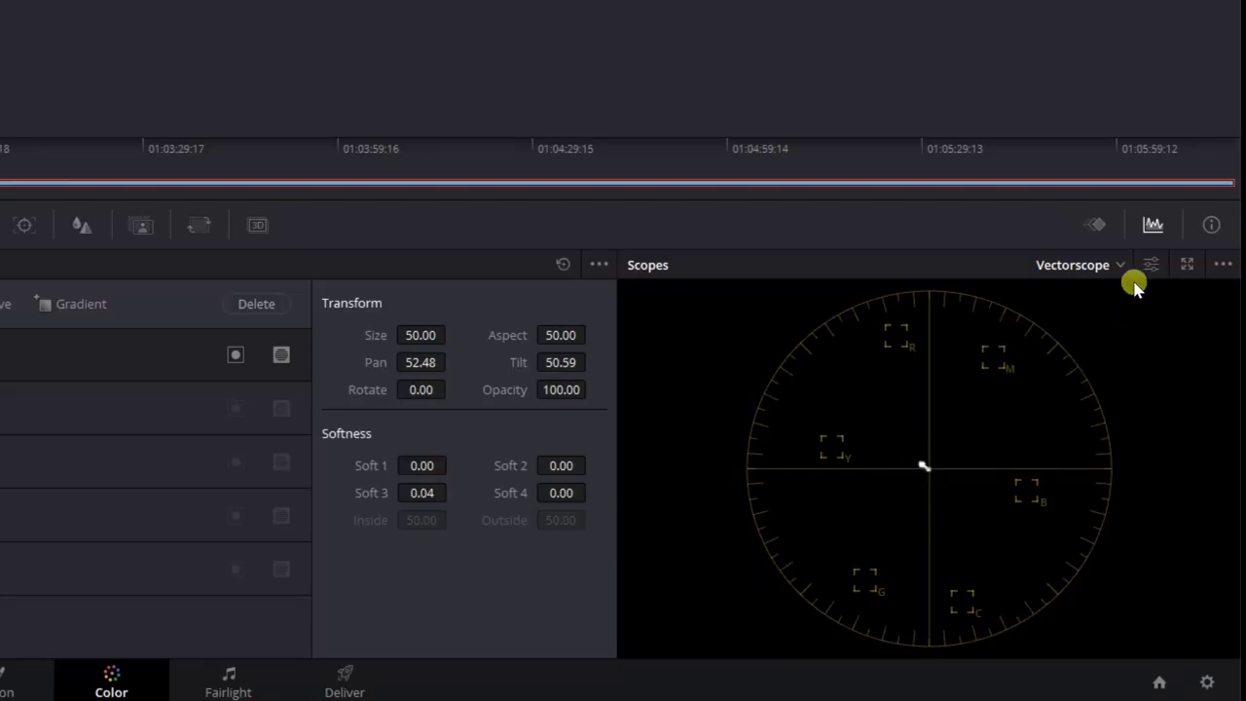
click(1156, 268)
click(1084, 529)
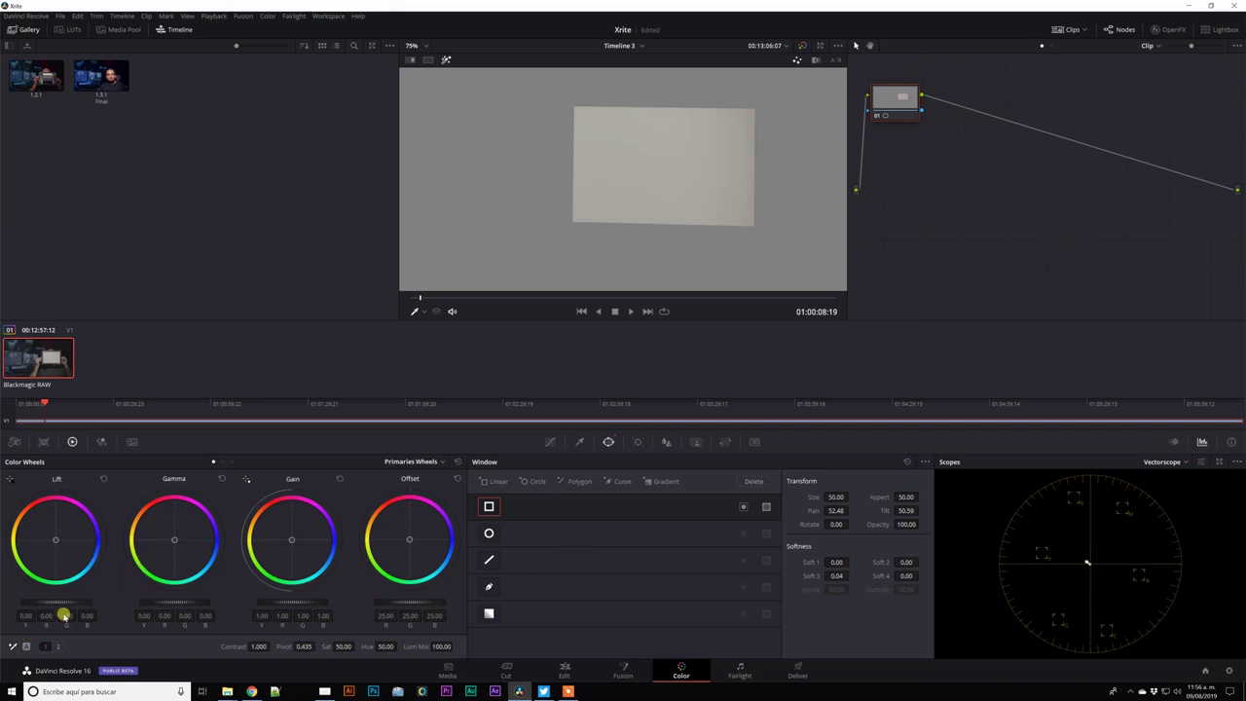
Step: White balance the clip by sampling the isolated white card with the white balance picker, and turn the highlight off
click(9, 646)
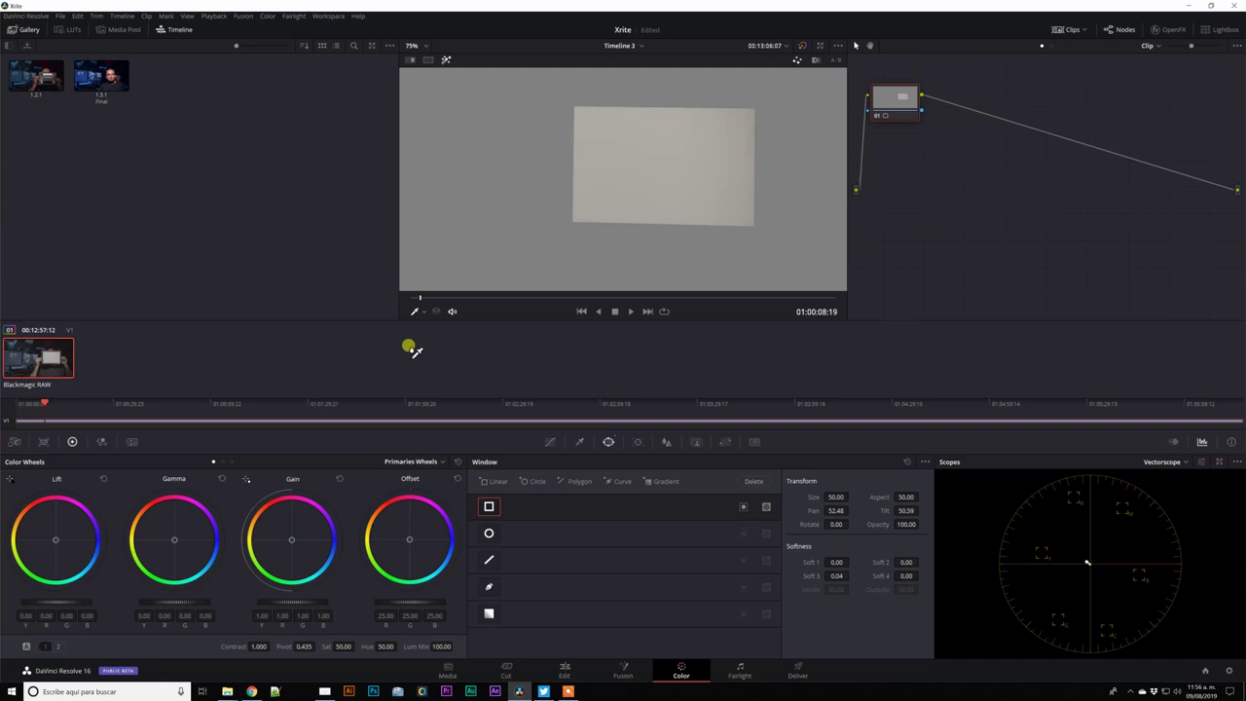
click(624, 180)
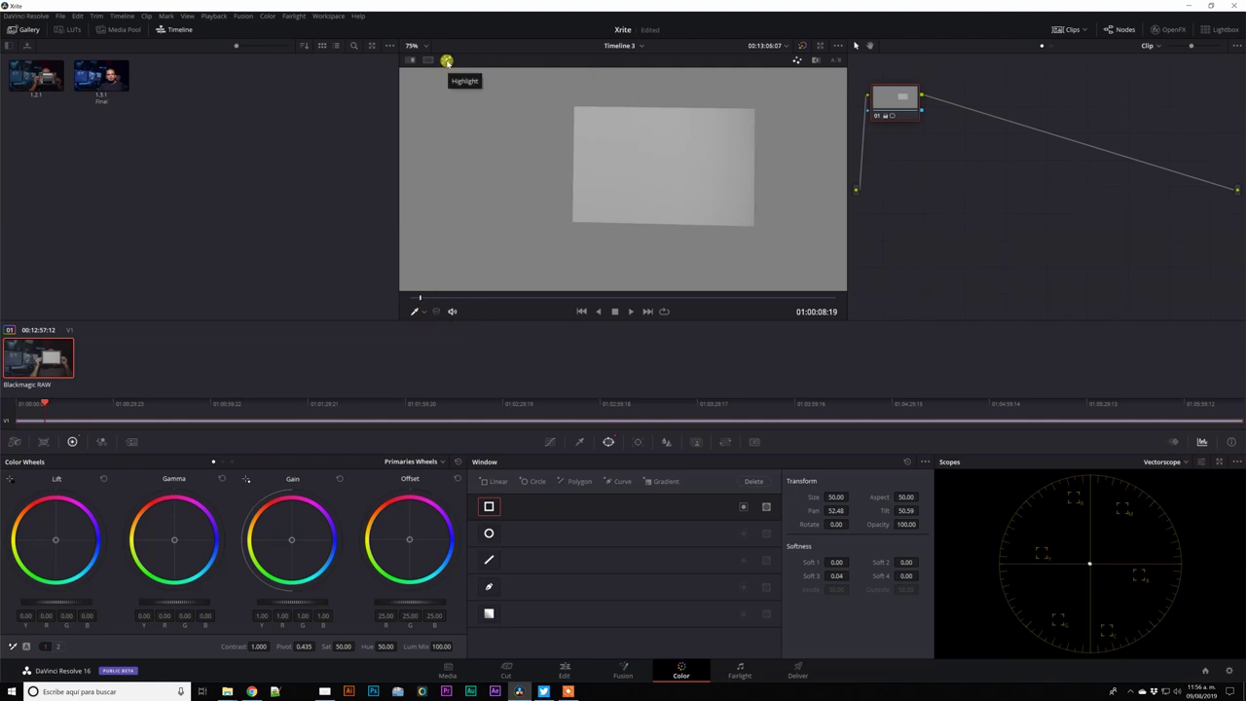
click(446, 61)
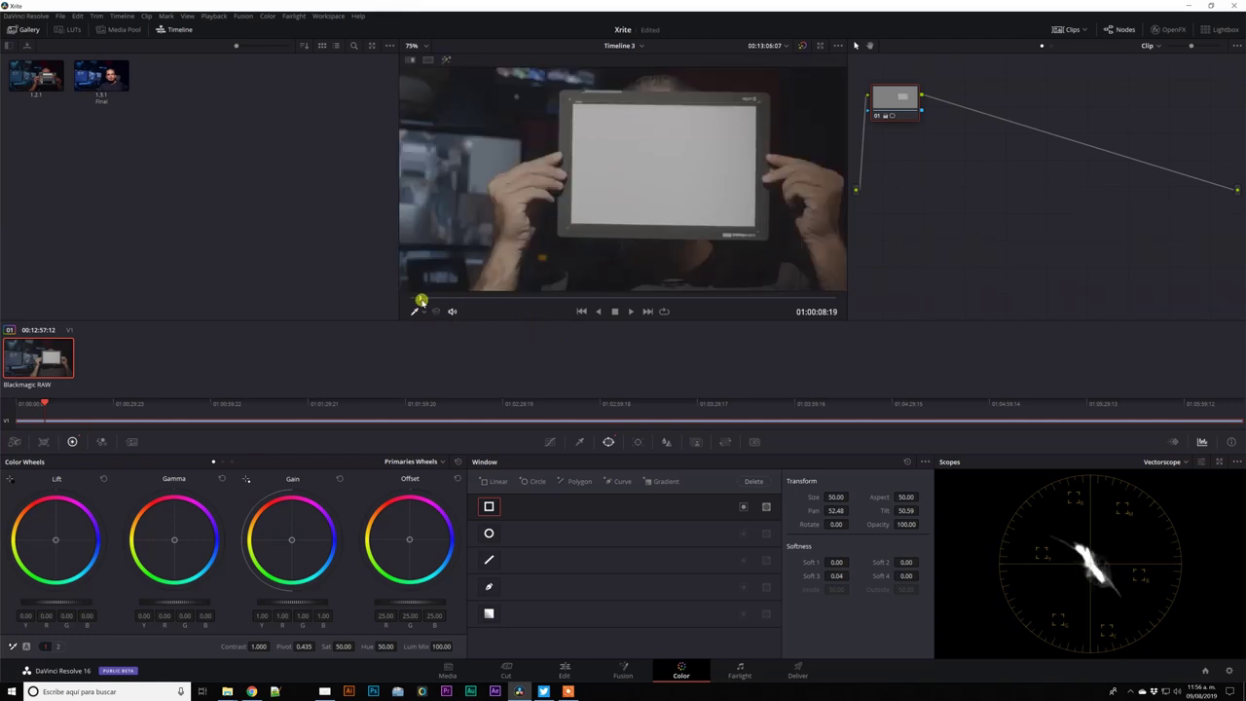
Step: Go to the color chart frame at 01:00:12:11, show the power window overlay, and fit the window to the chart's four central grayscale bars
drag(420, 300, 423, 300)
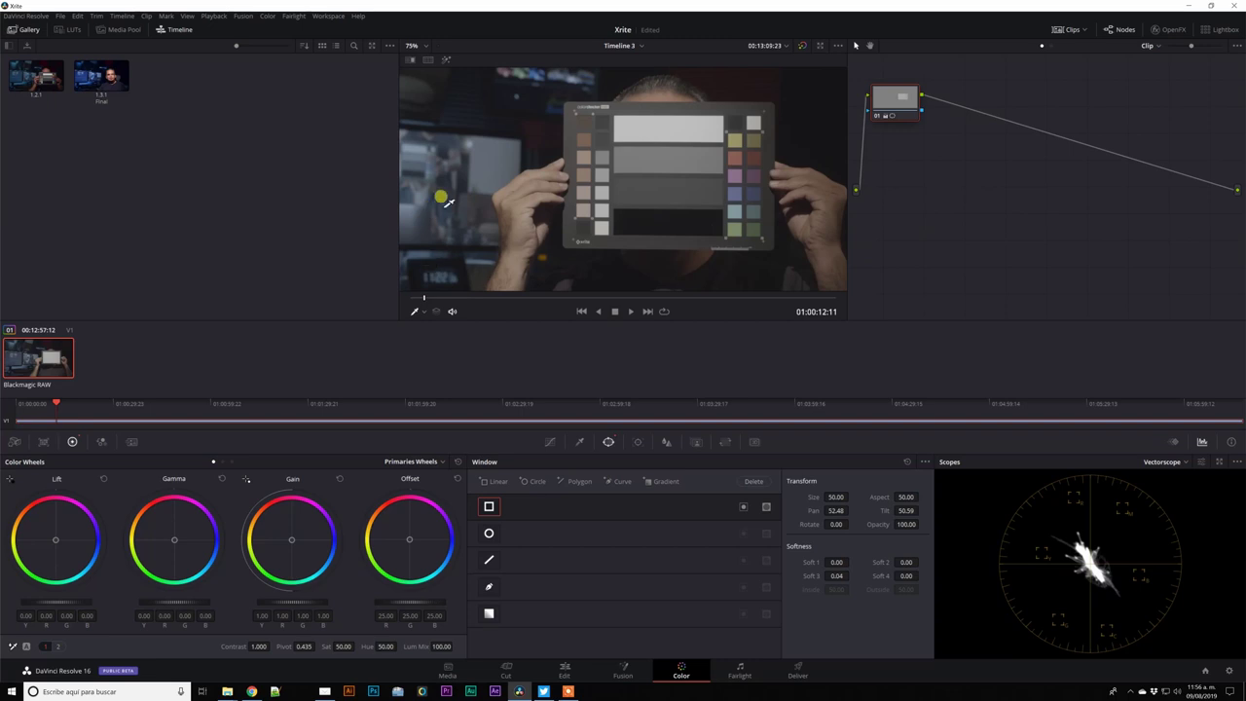
click(419, 312)
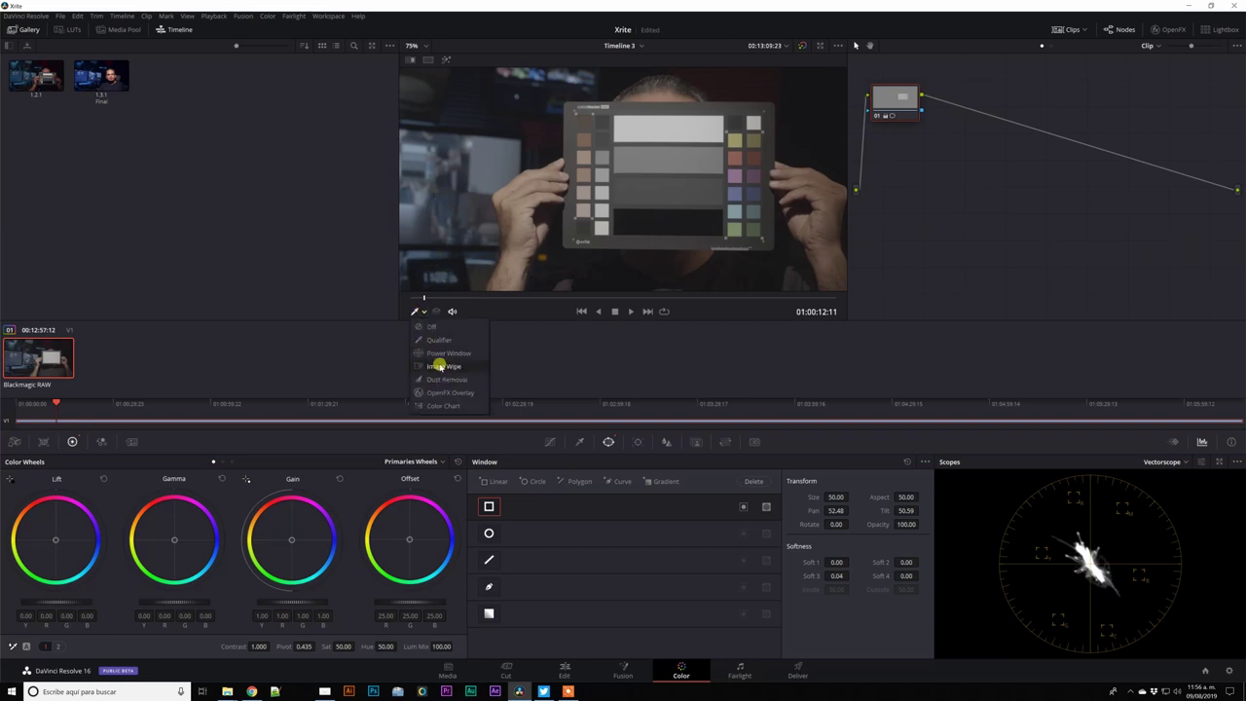
click(440, 355)
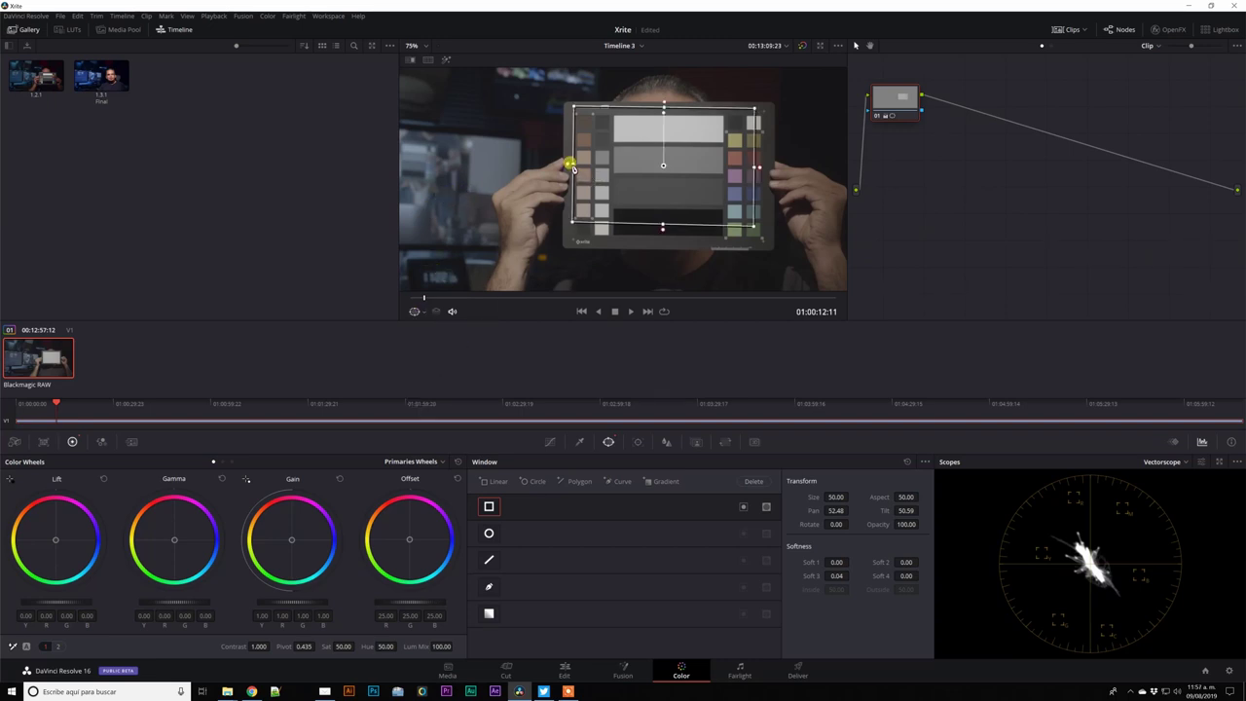
drag(577, 167, 614, 176)
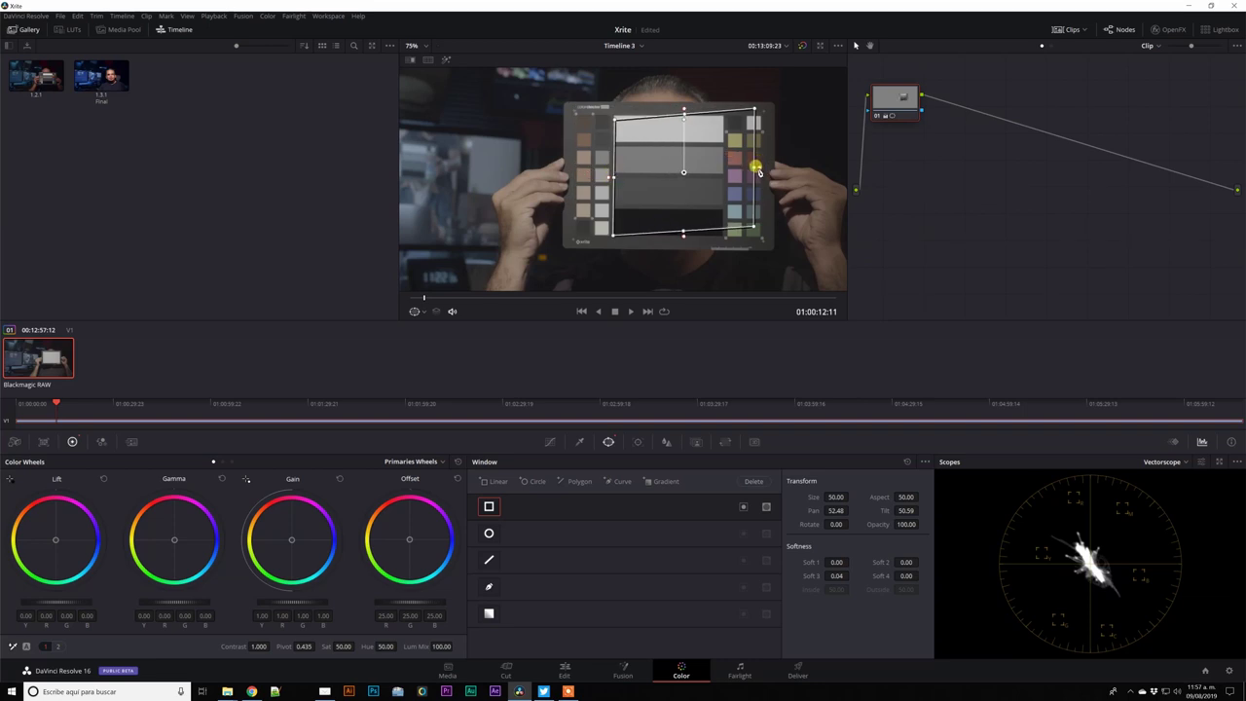
drag(756, 171, 720, 173)
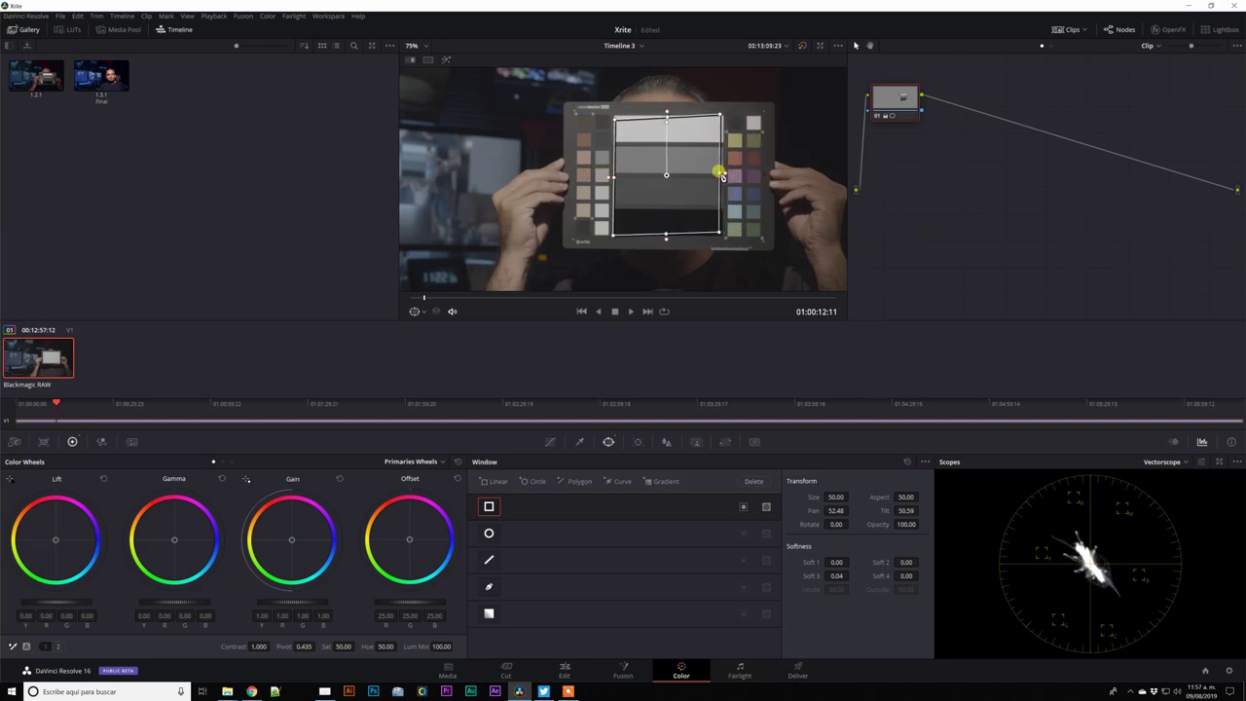
drag(718, 115, 720, 118)
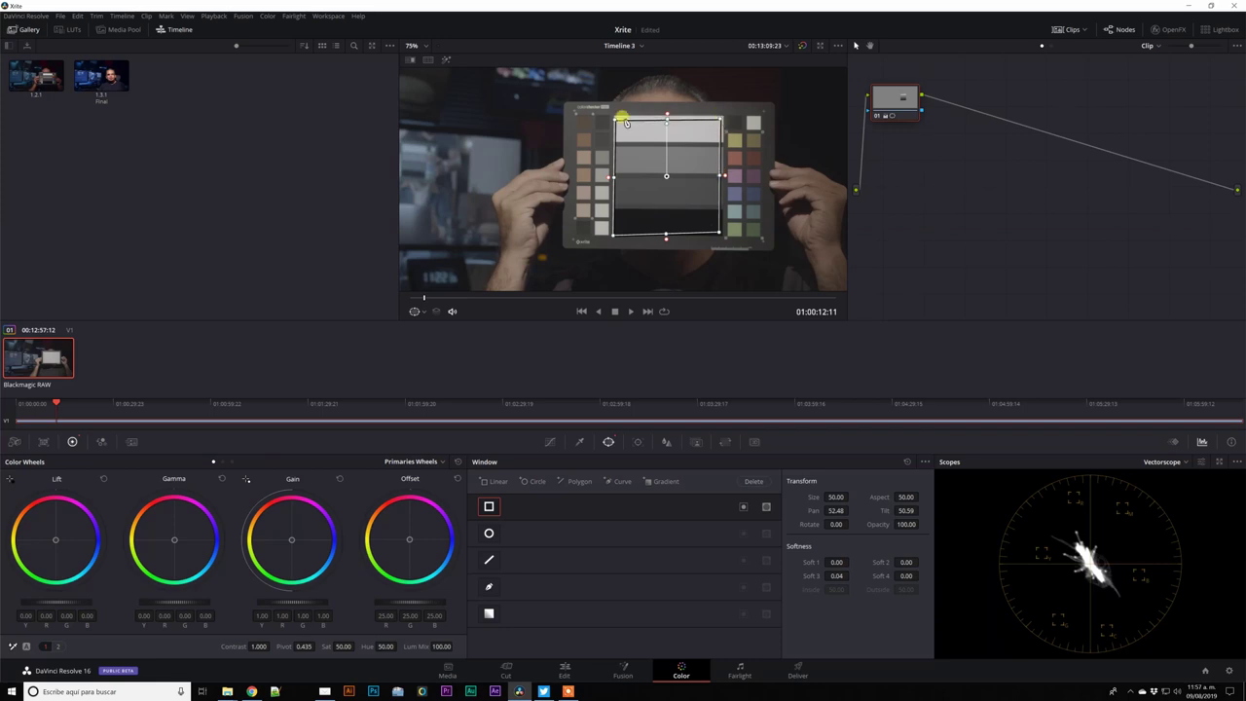
drag(616, 120, 615, 118)
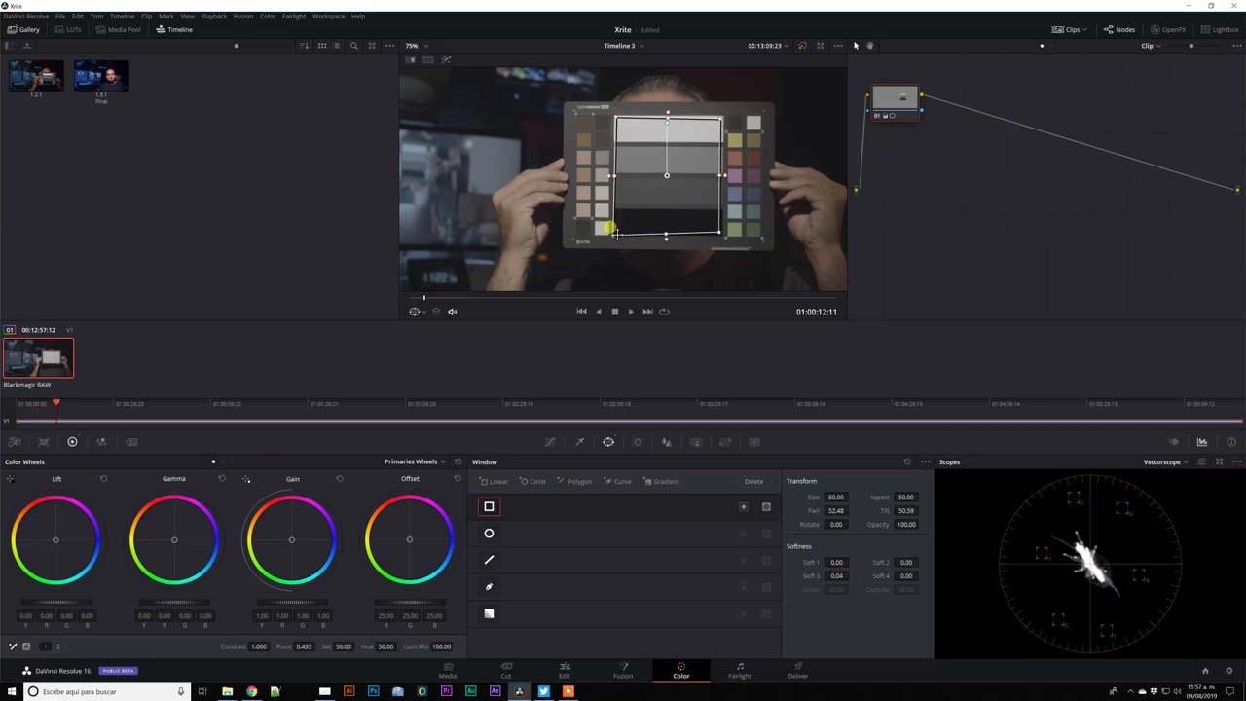
drag(717, 232, 720, 237)
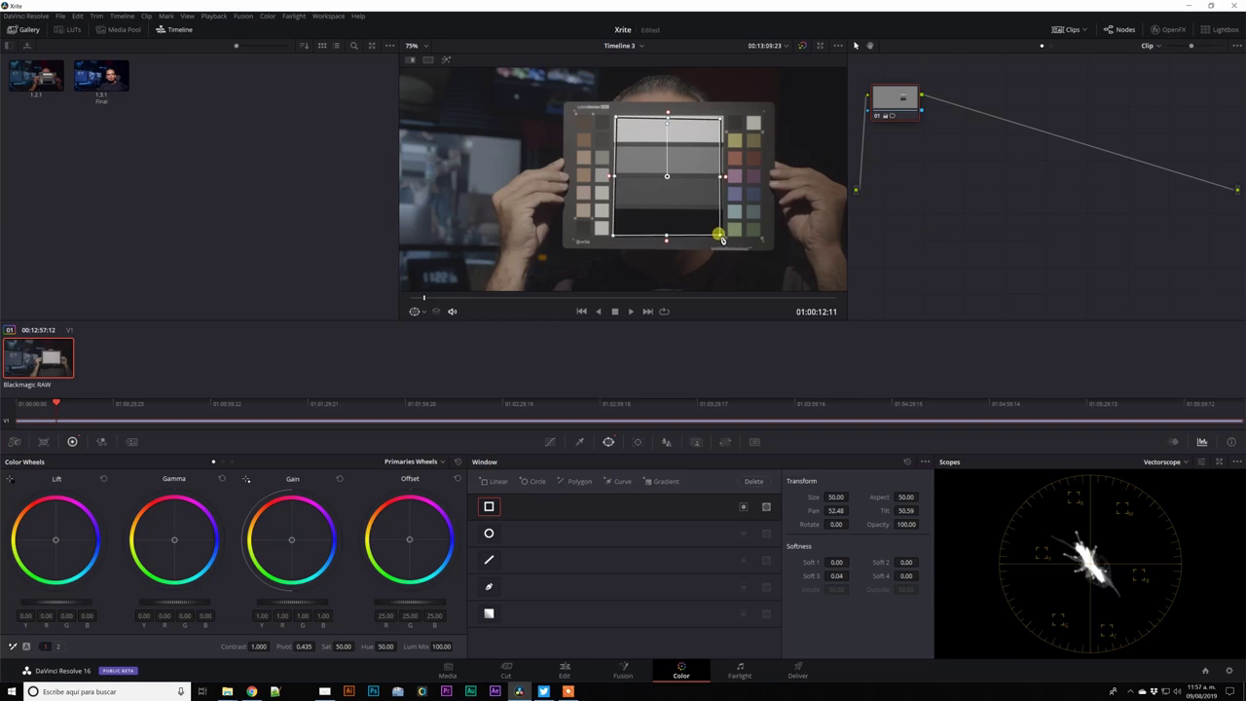
Step: Using the Waveform scope on the highlighted grayscale bars, set Lift to -0.04, Gamma to 0.03 and Gain to 1.21, ending with the highlight off
click(1169, 467)
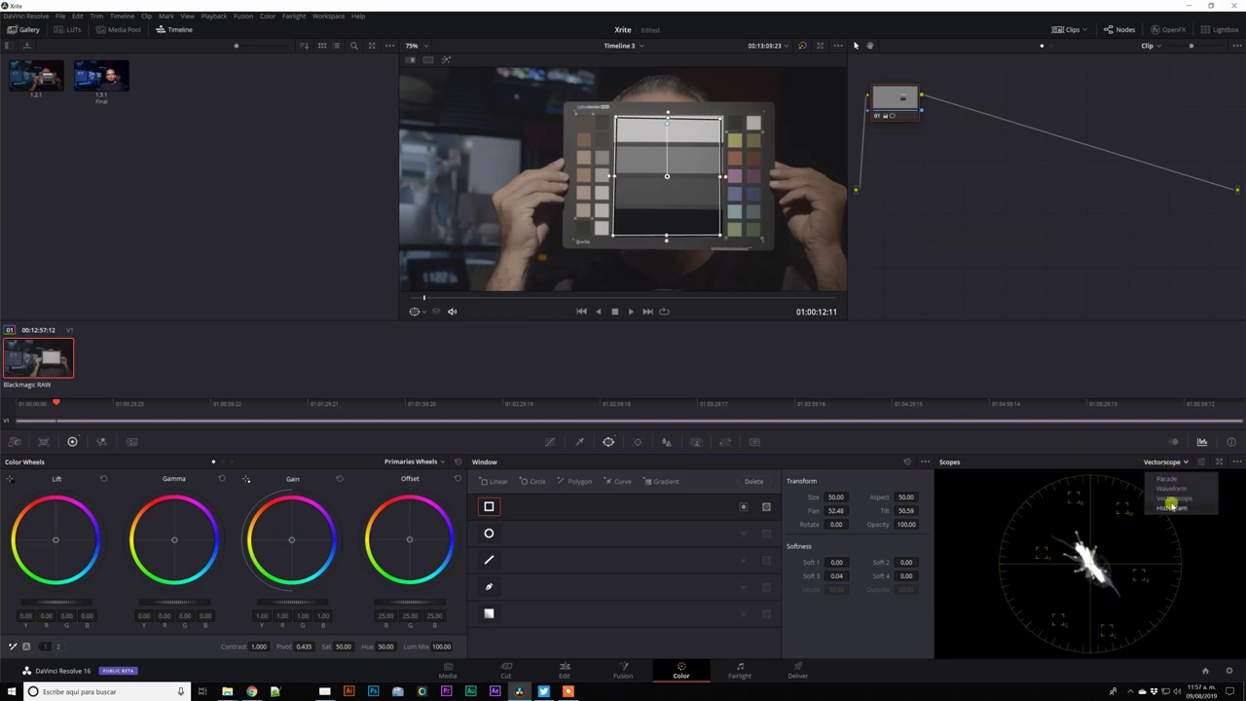
click(1170, 490)
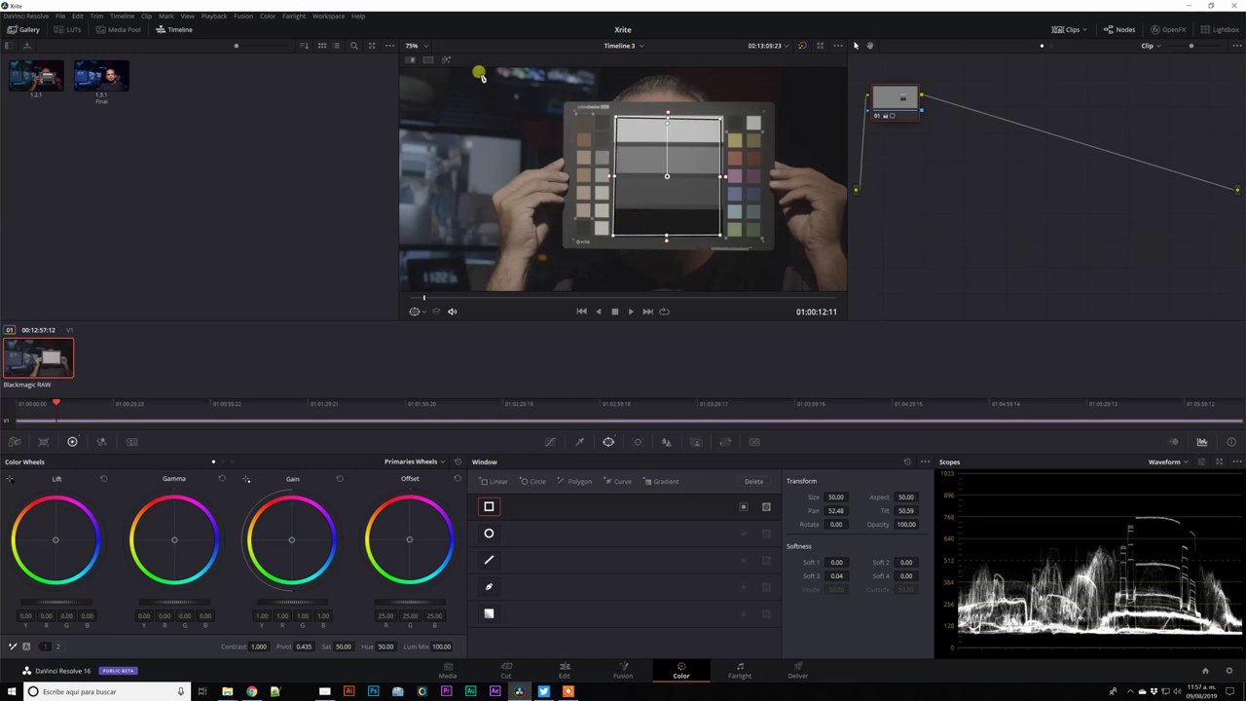
click(447, 59)
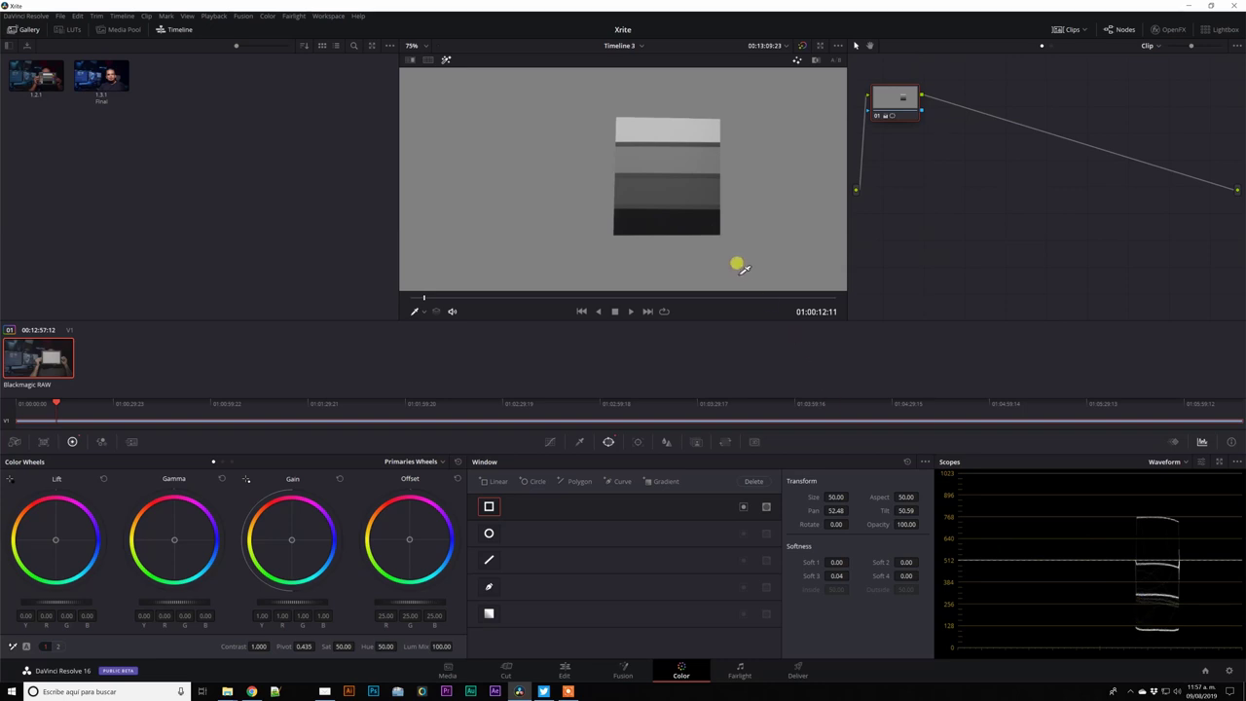
click(677, 218)
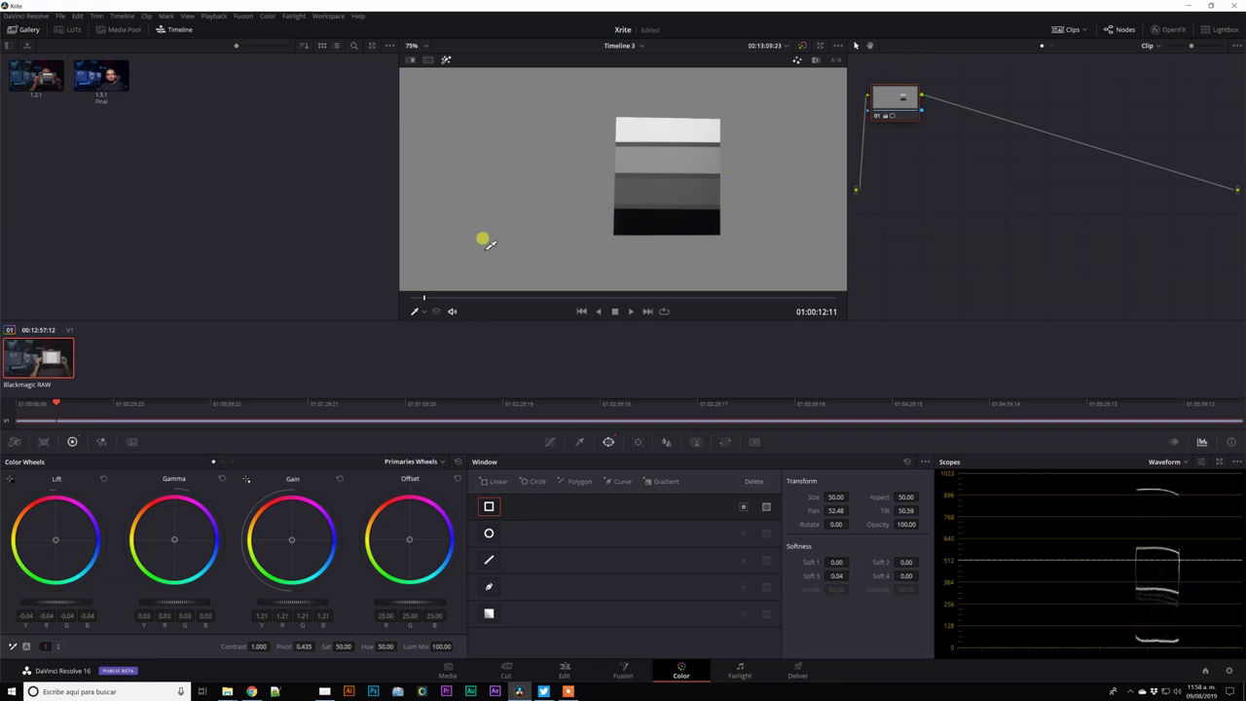
click(447, 60)
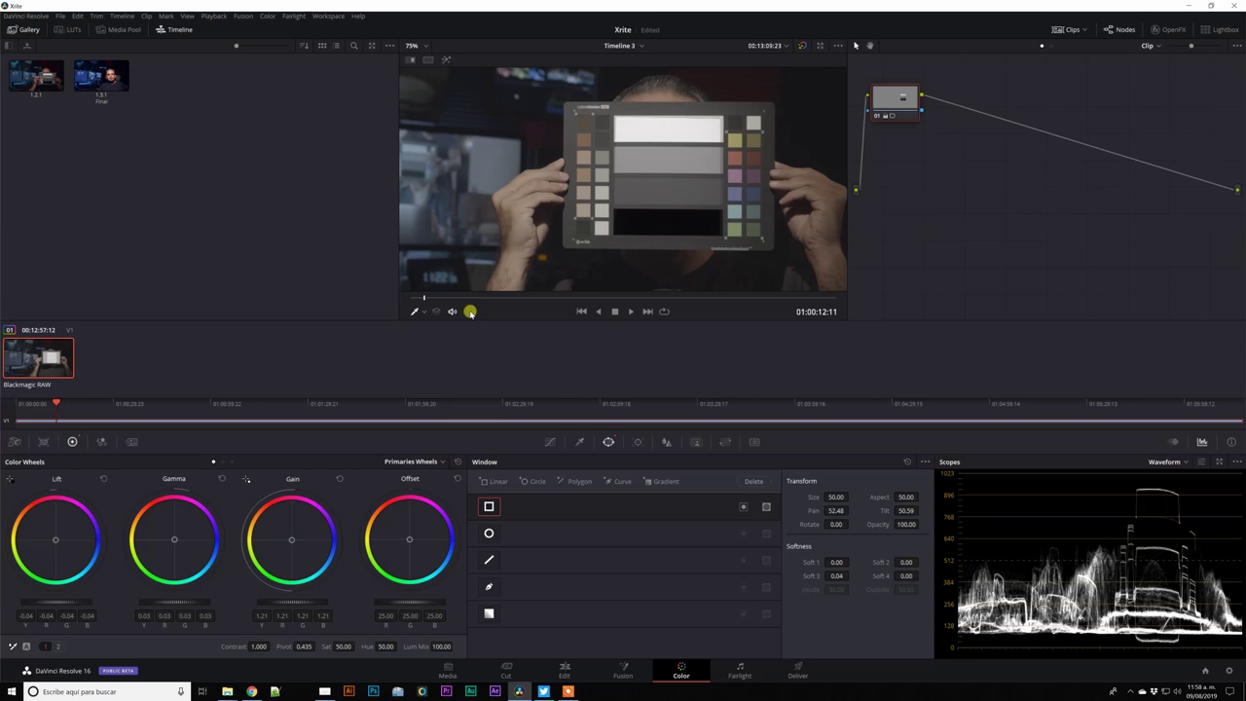
Step: Show the power window overlay and reshape the window to cover the column of saturated color chips beside the grayscale bars
click(420, 312)
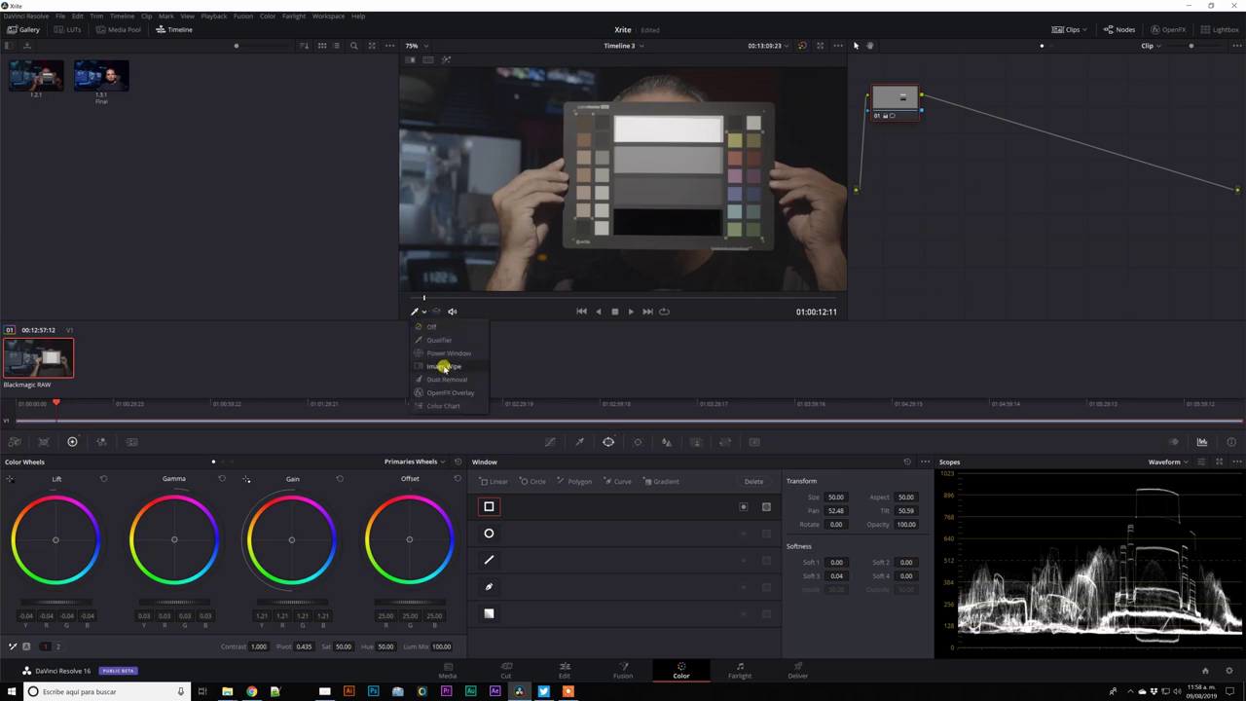
click(447, 353)
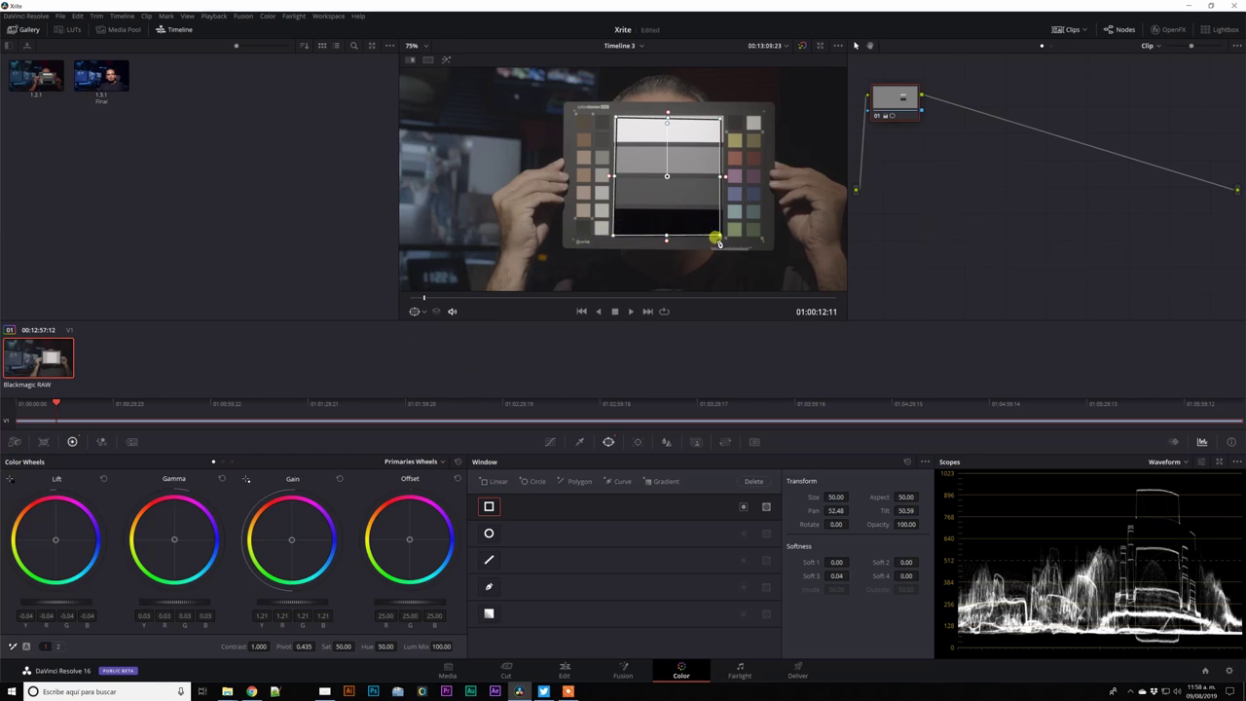
drag(720, 235, 739, 237)
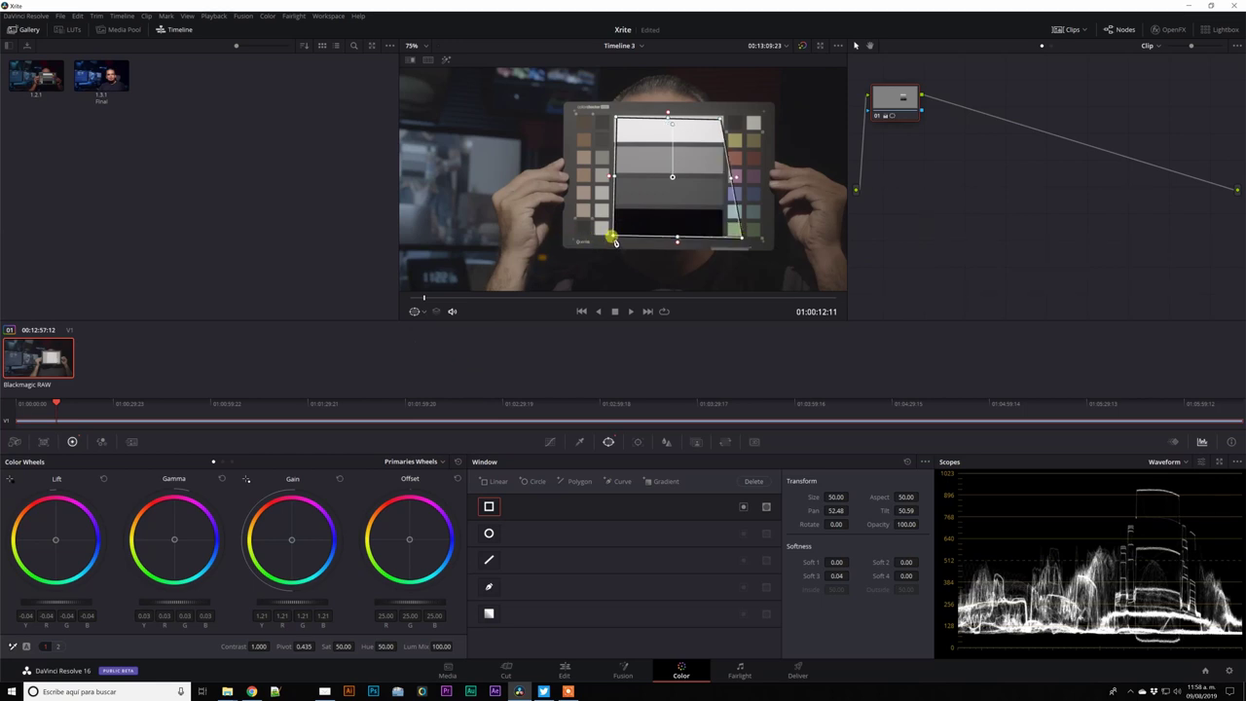
drag(605, 234, 731, 239)
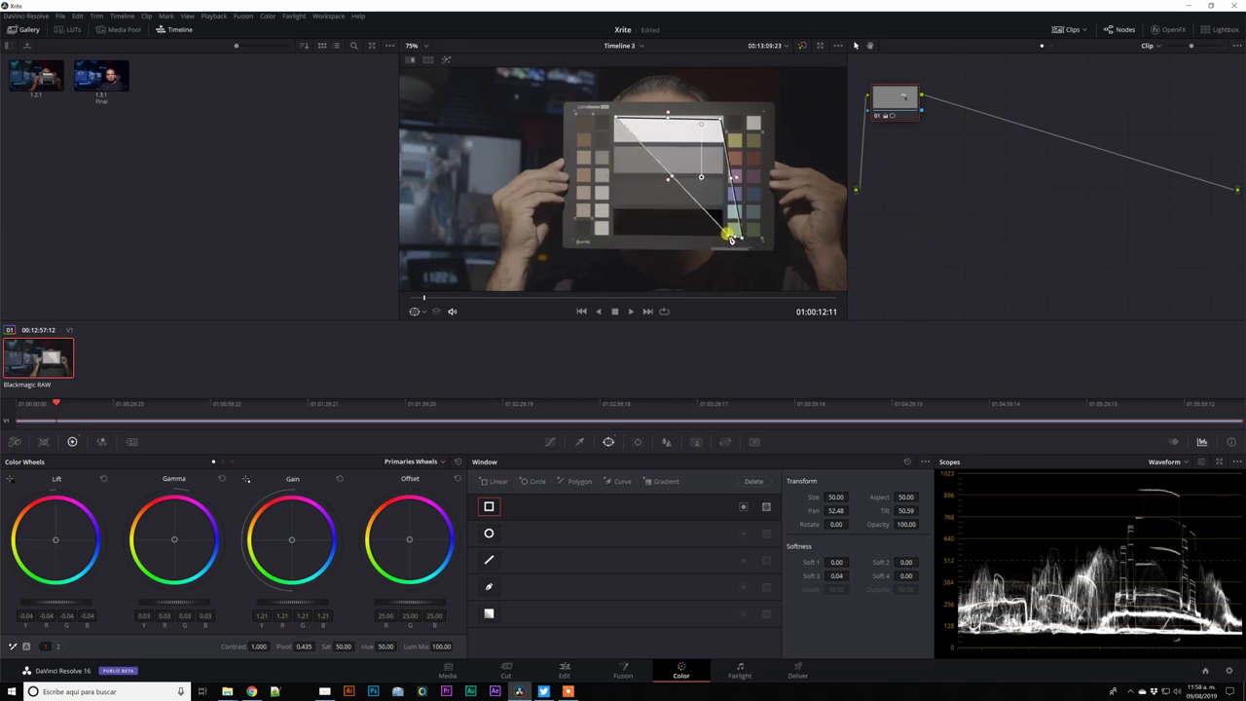
drag(724, 124, 744, 134)
drag(616, 117, 730, 136)
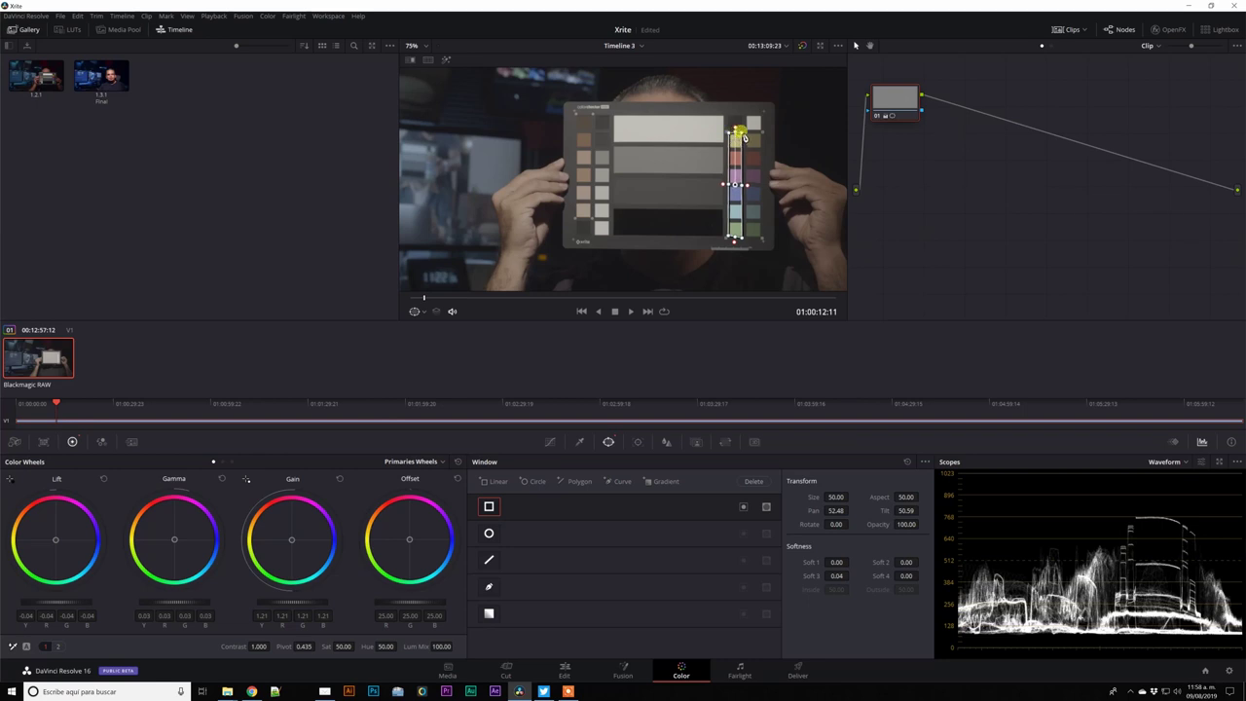
Step: Highlight only the windowed color chips in the viewer and switch the scope to Vectorscope
click(446, 60)
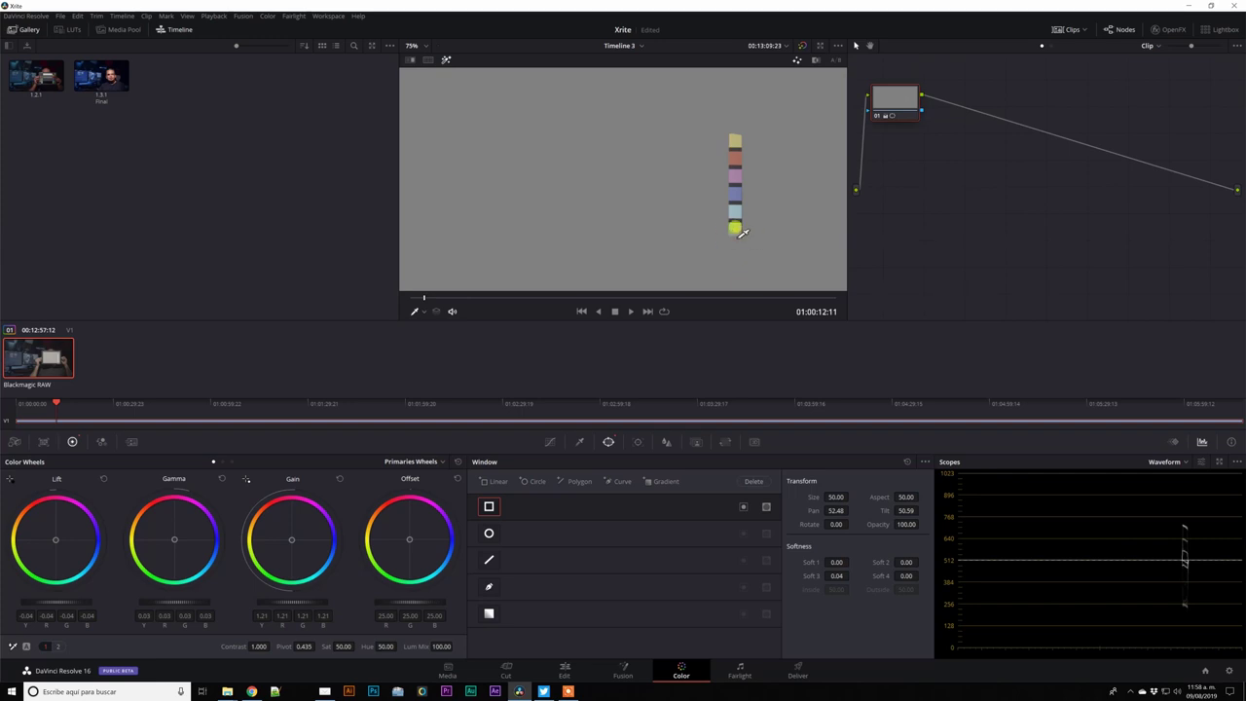
click(432, 312)
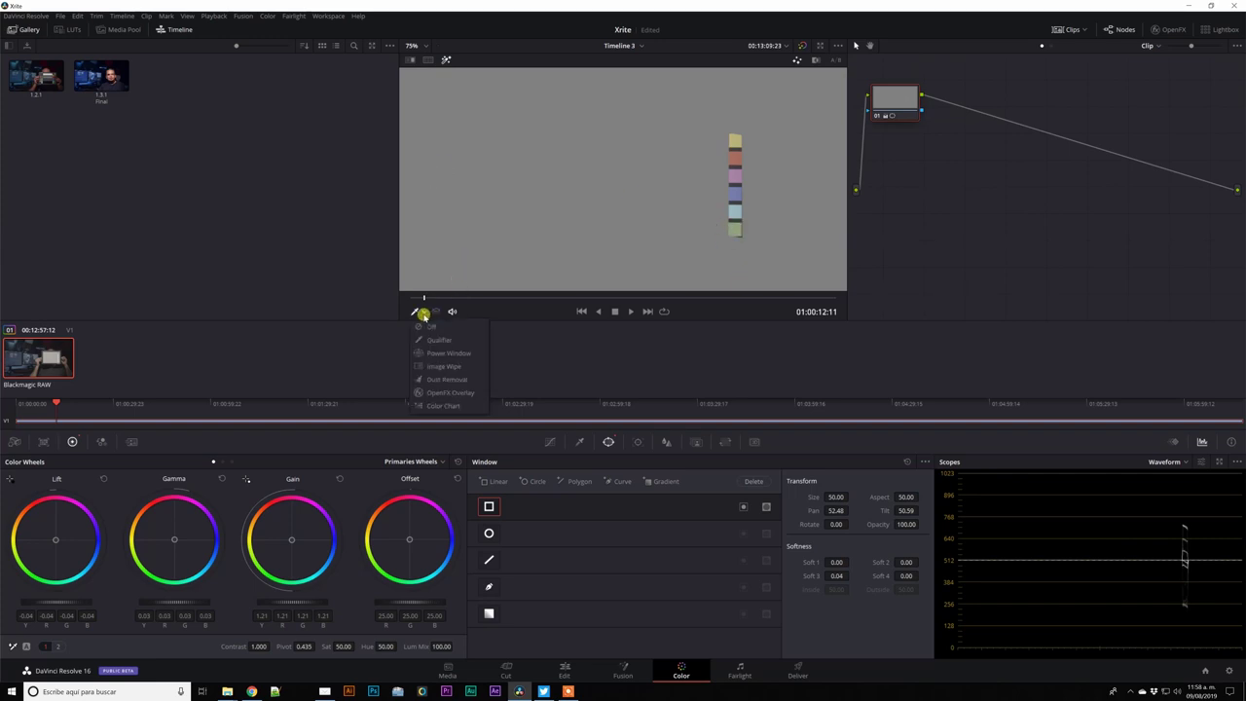
click(446, 354)
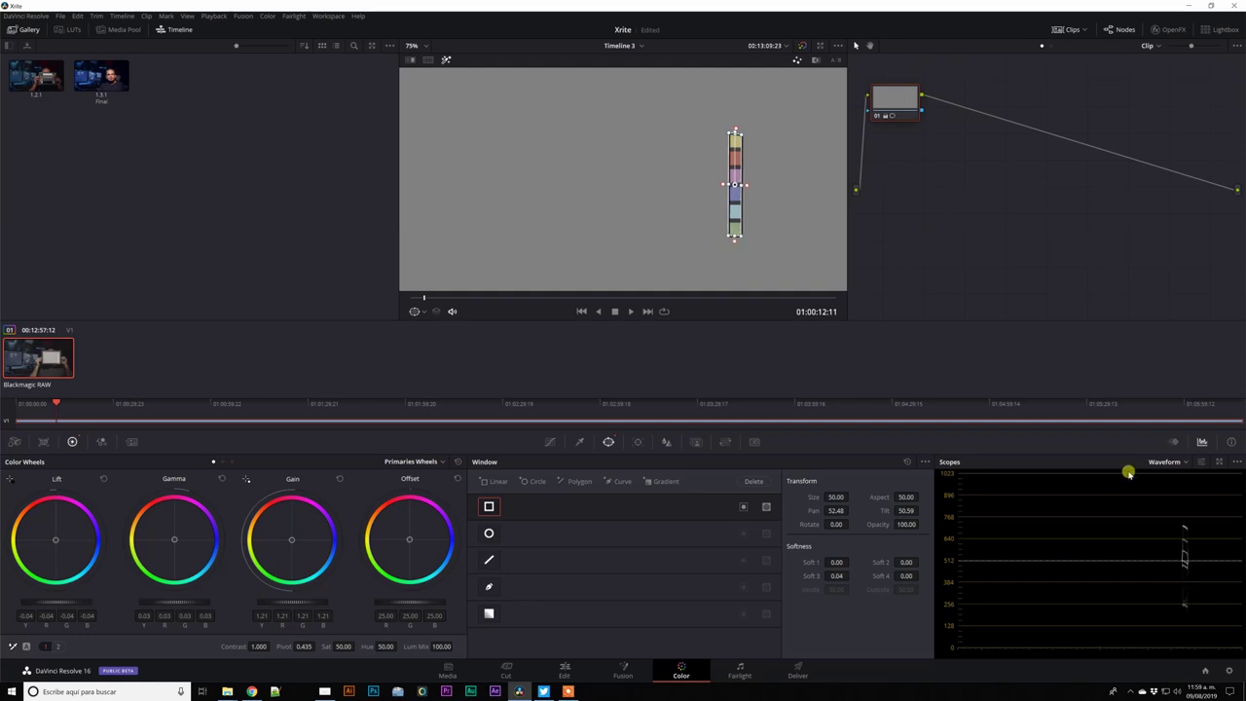
click(1171, 462)
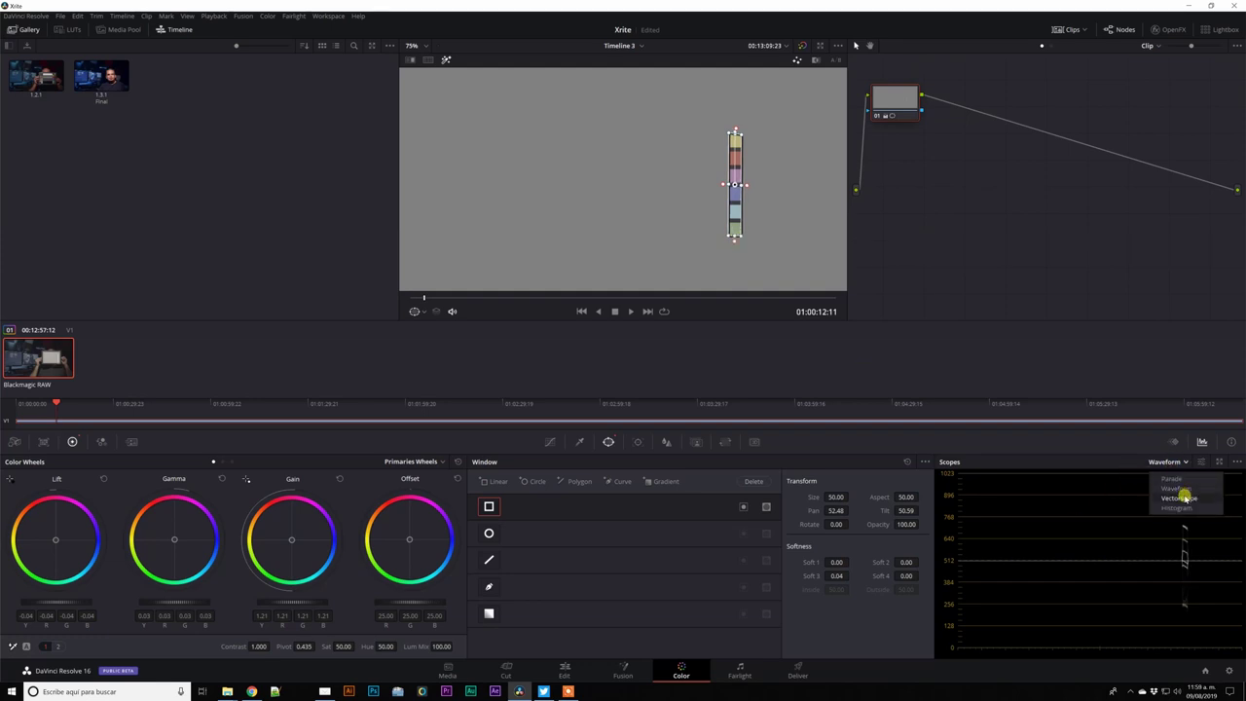
click(1178, 499)
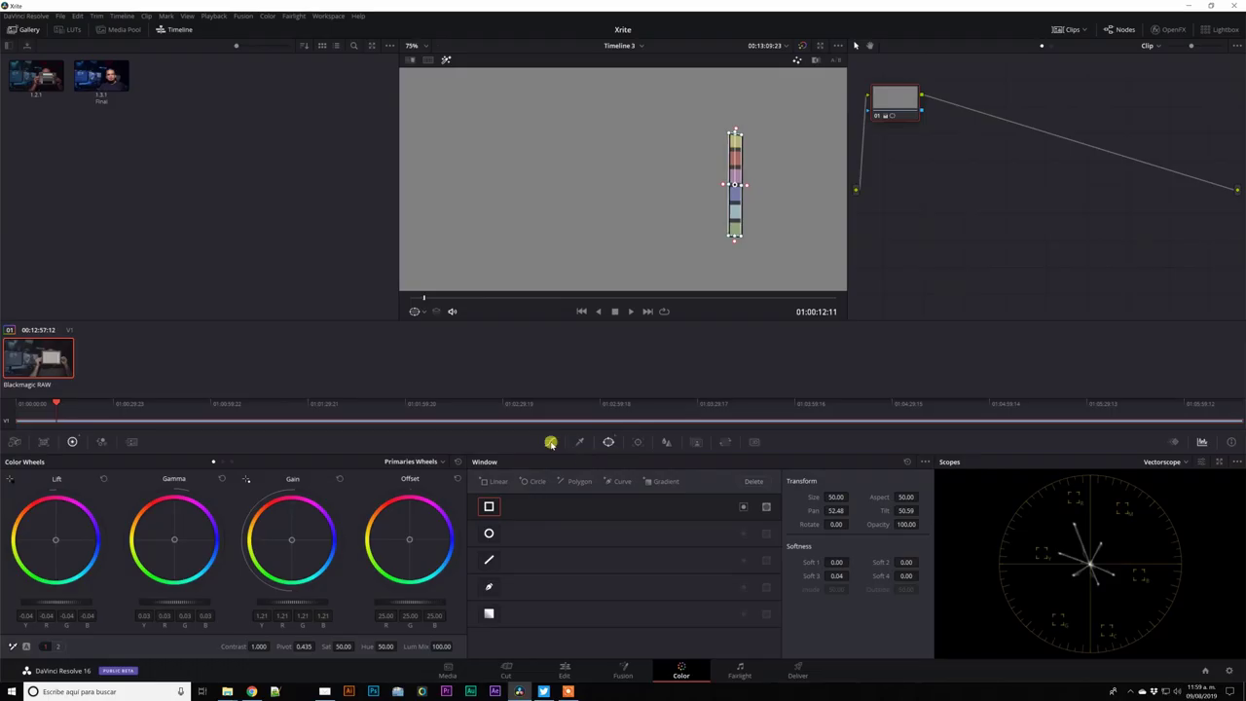
Step: Add the six color control points to the Hue Vs Hue curve and set the red point's hue rotation to 7.57
click(551, 442)
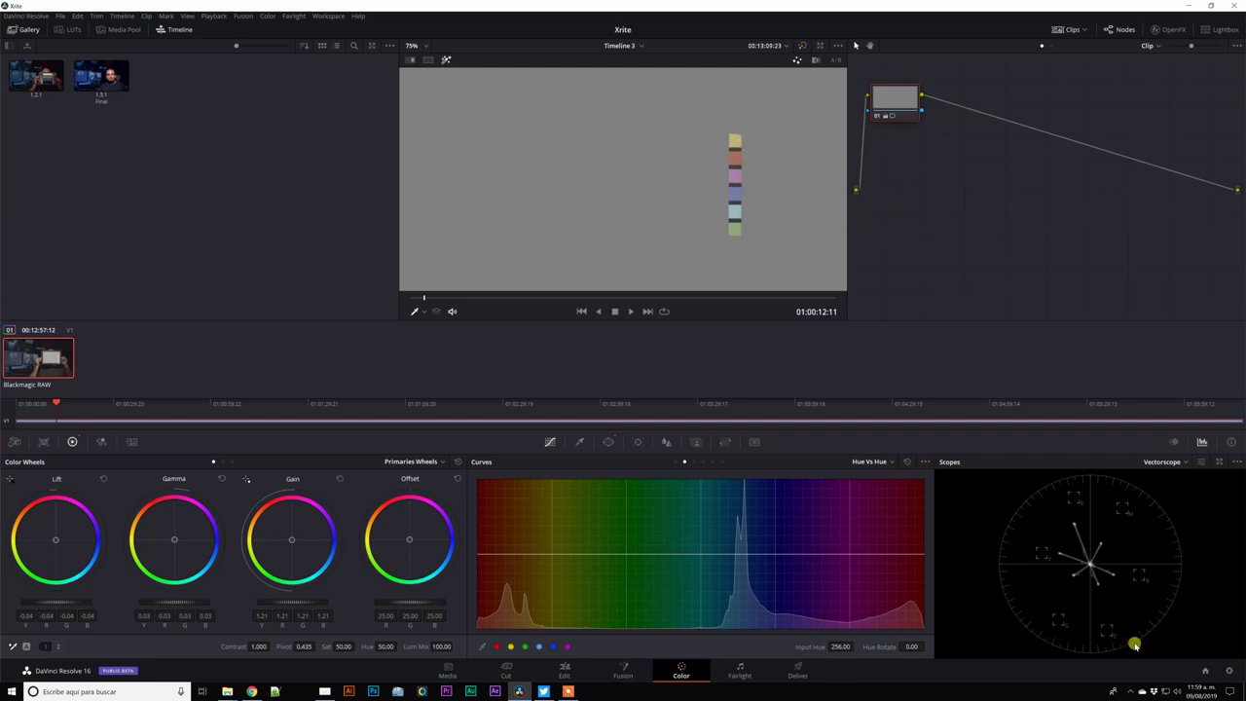
click(495, 648)
click(523, 647)
click(556, 648)
drag(480, 554, 477, 553)
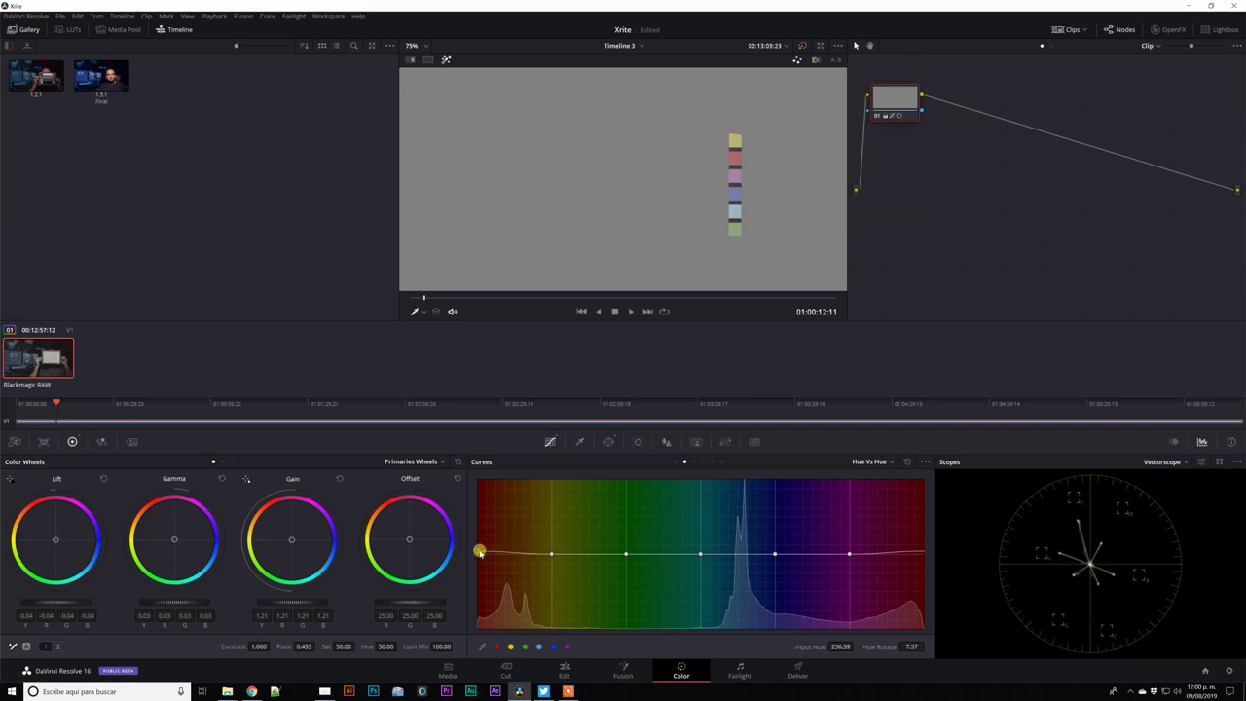
drag(479, 552, 480, 553)
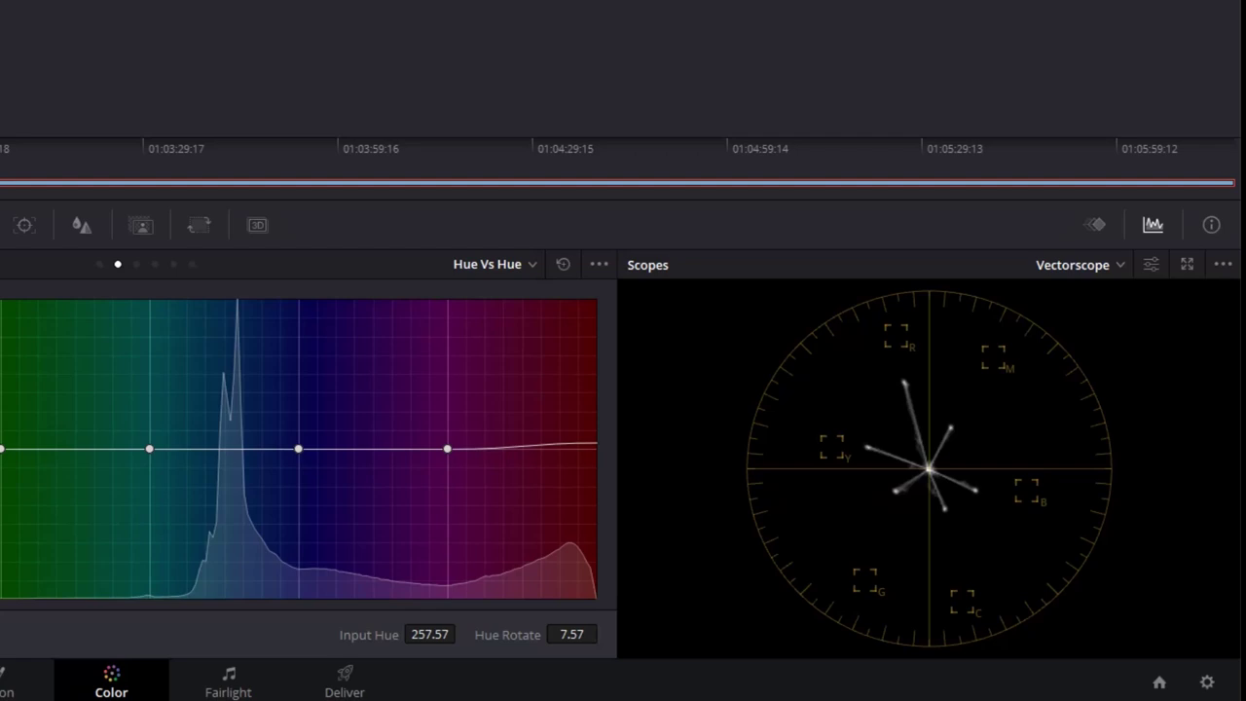
Step: Align the remaining Hue Vs Hue points with their vectorscope targets, rotating green to -27.38, blue to -7.57 and yellow to -2.91
click(447, 448)
drag(447, 448, 444, 451)
click(3, 448)
drag(3, 449, 29, 470)
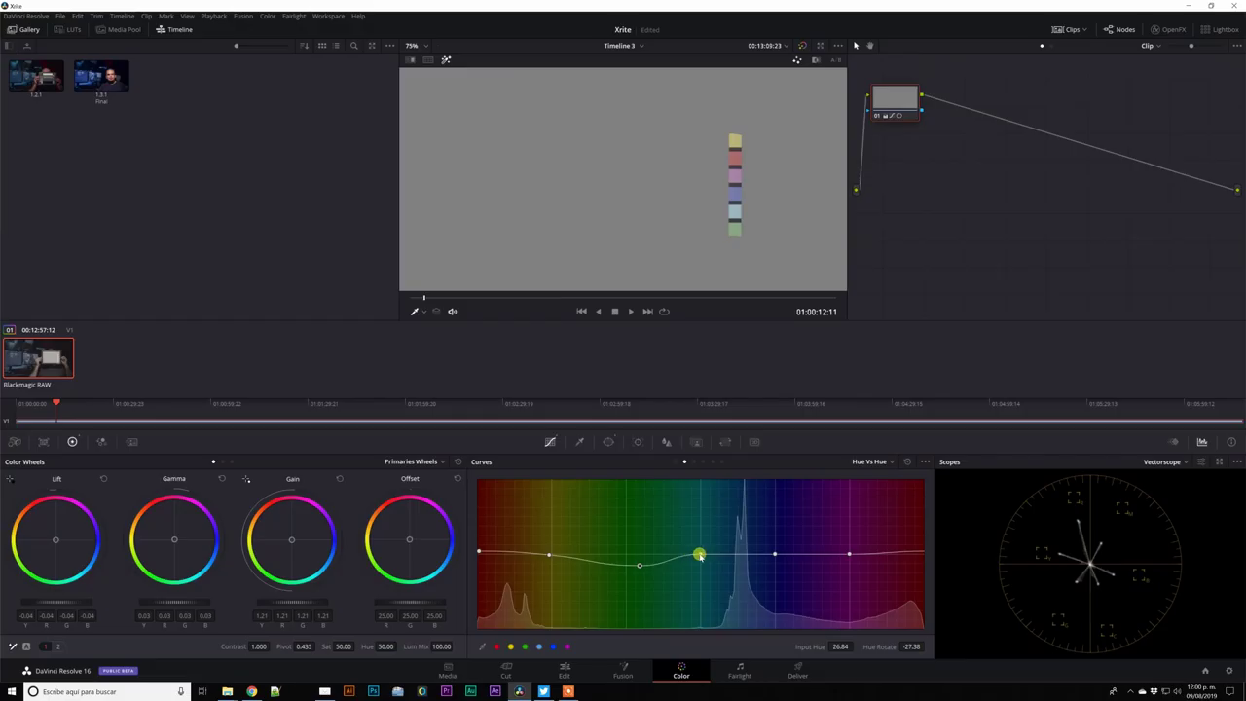
drag(700, 557, 704, 557)
drag(773, 555, 774, 559)
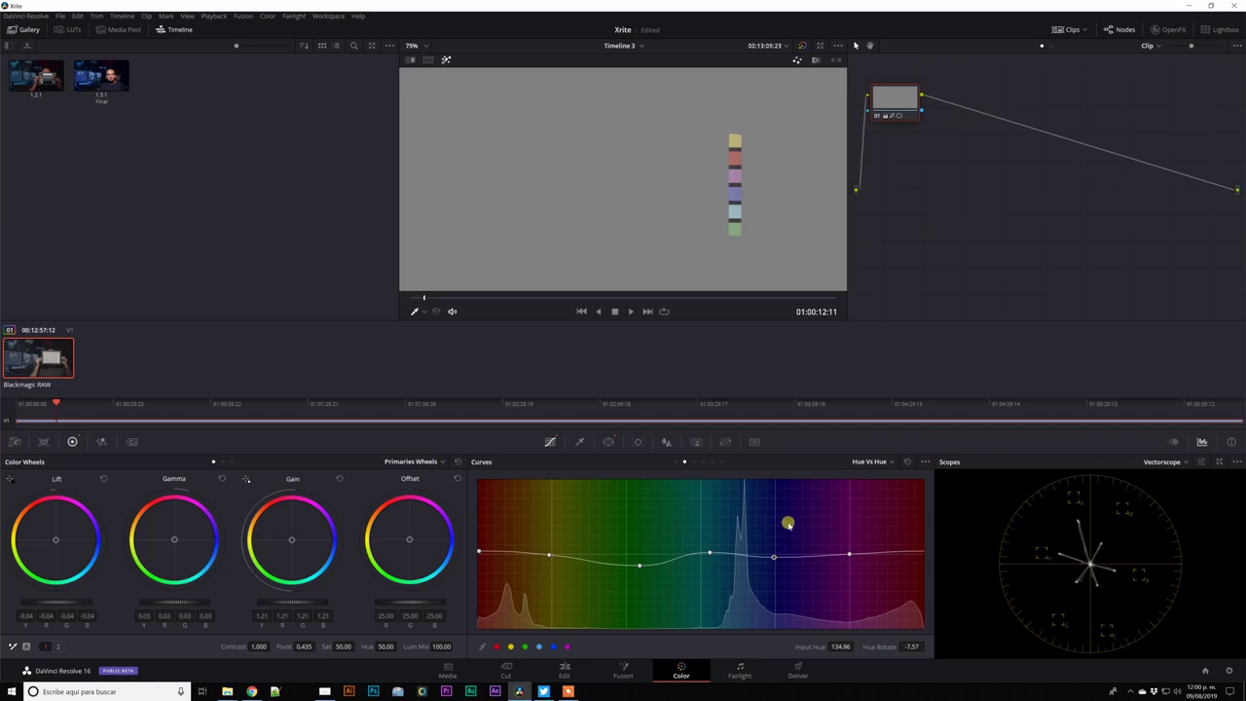
drag(849, 554, 843, 553)
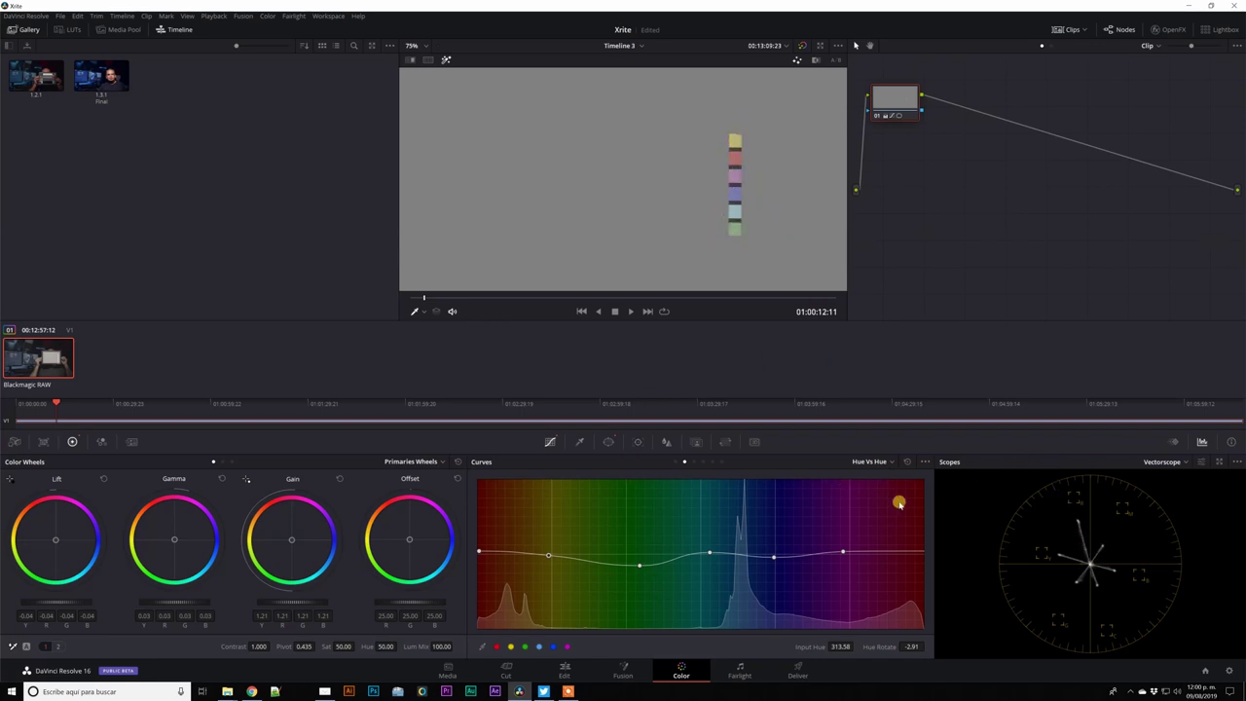
Step: Turn off the highlight, disable the rectangular window, and fit the whole frame in the viewer
click(447, 58)
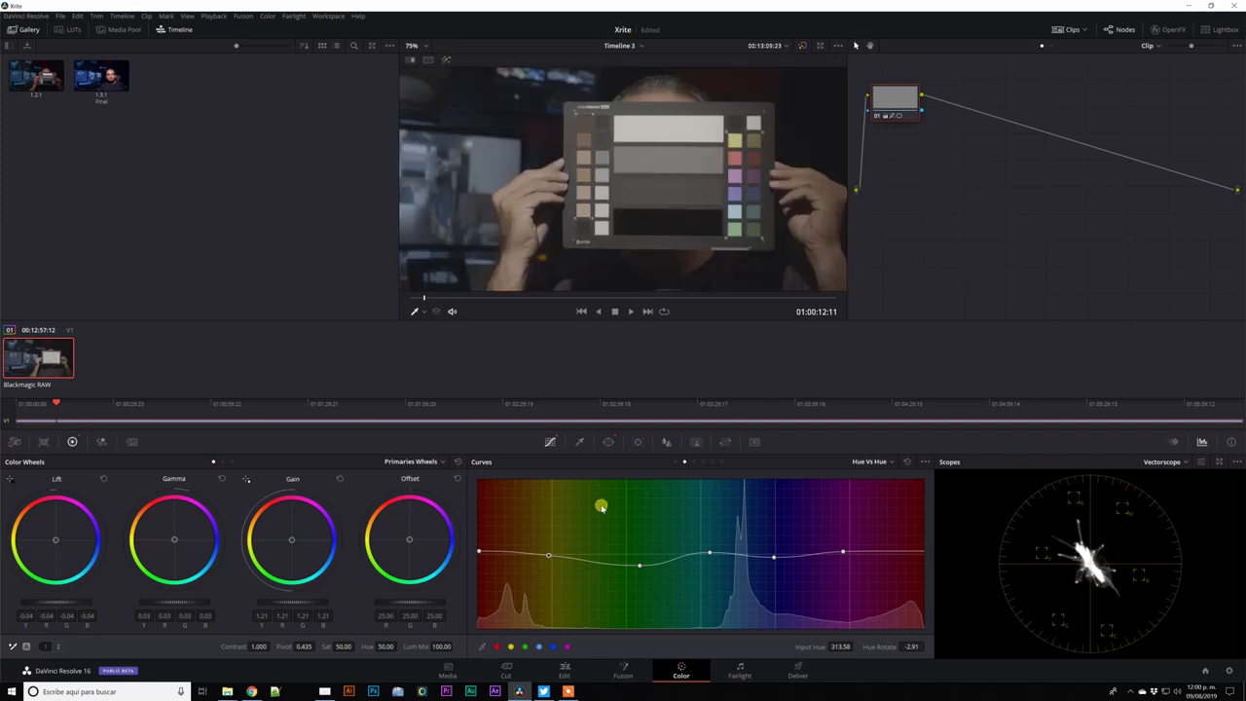
click(608, 441)
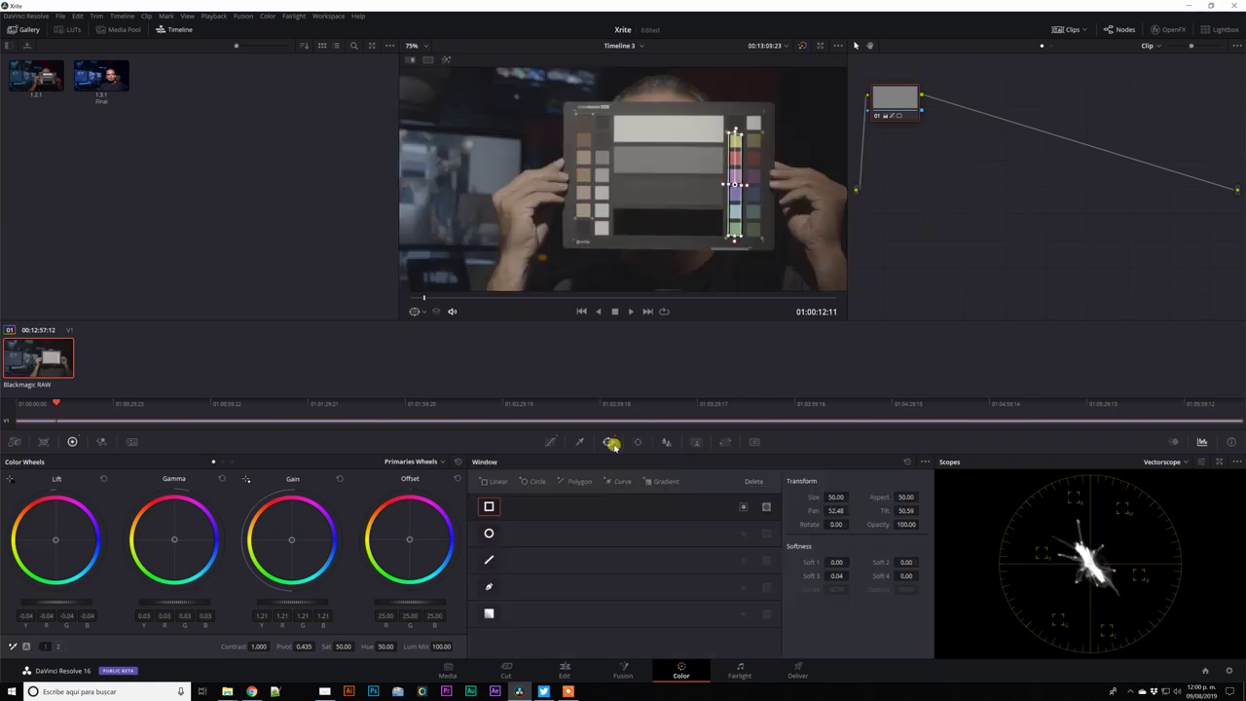
click(491, 506)
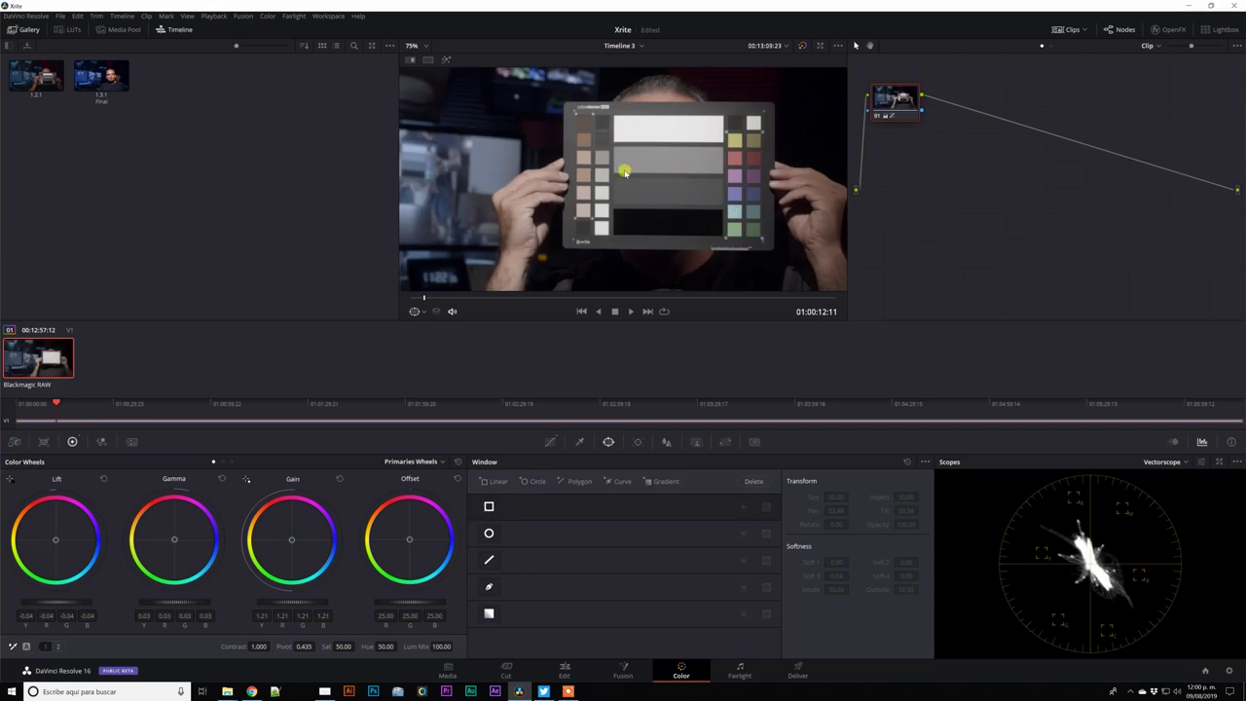
scroll(624, 173, down, 3)
right_click(743, 254)
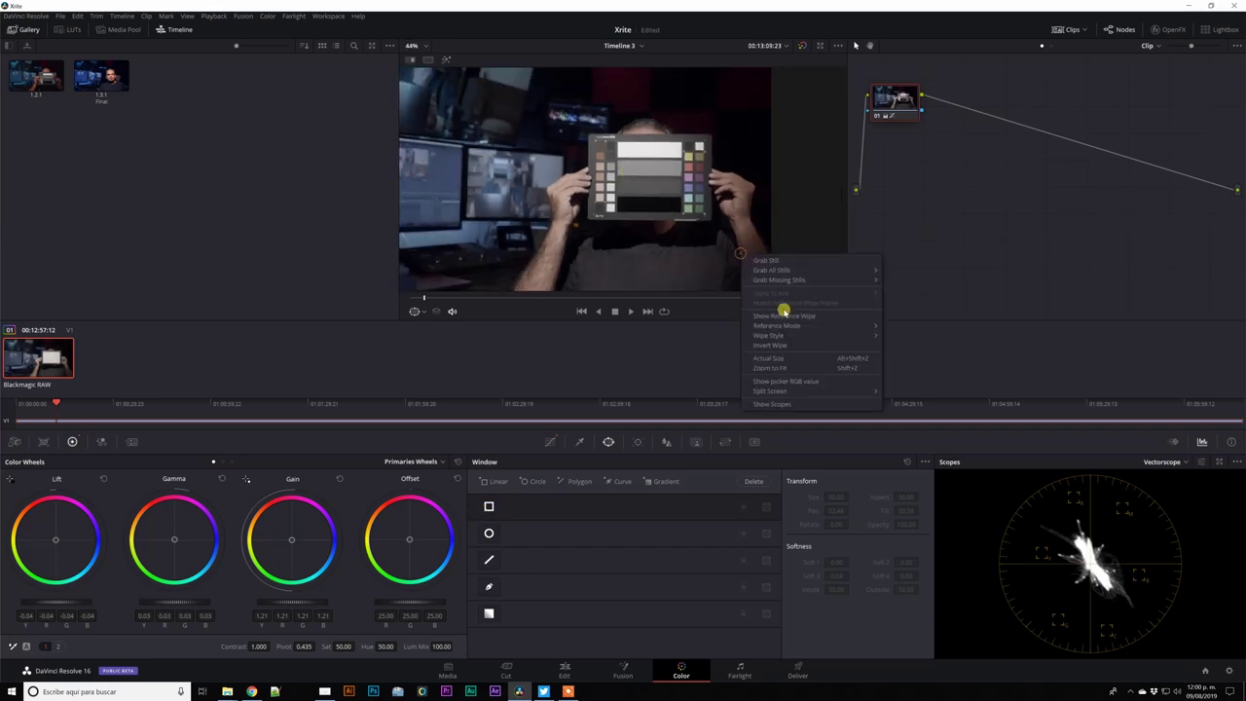
mouse_move(791, 391)
click(785, 359)
right_click(638, 221)
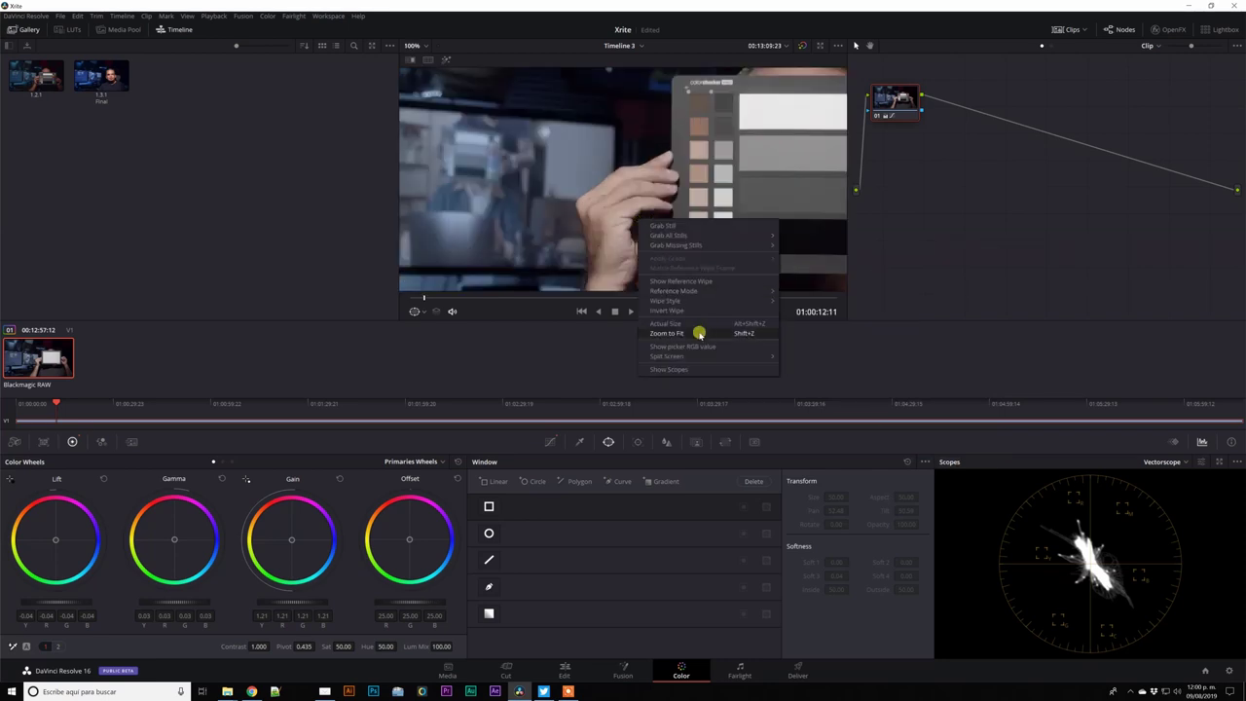
click(699, 334)
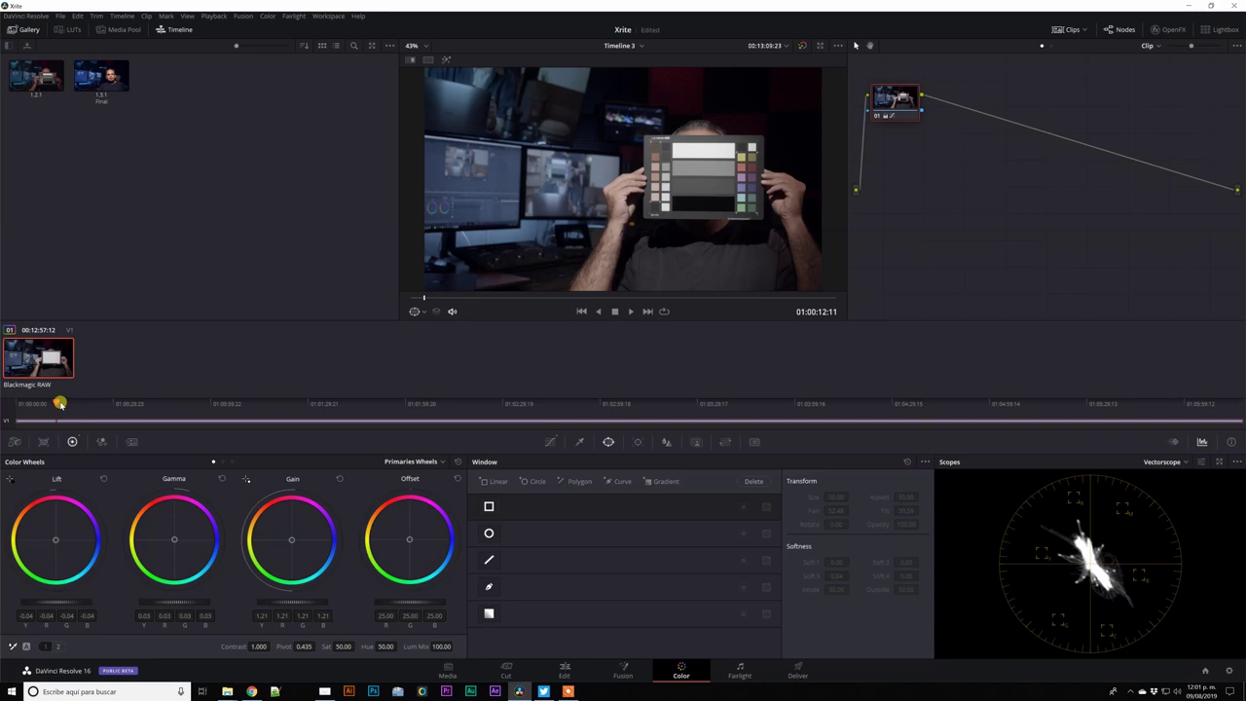
Step: At frame 01:00:18:02, set the contrast to 1.111 and the saturation to 79.53, and inspect the face up close
click(61, 402)
drag(61, 402, 74, 403)
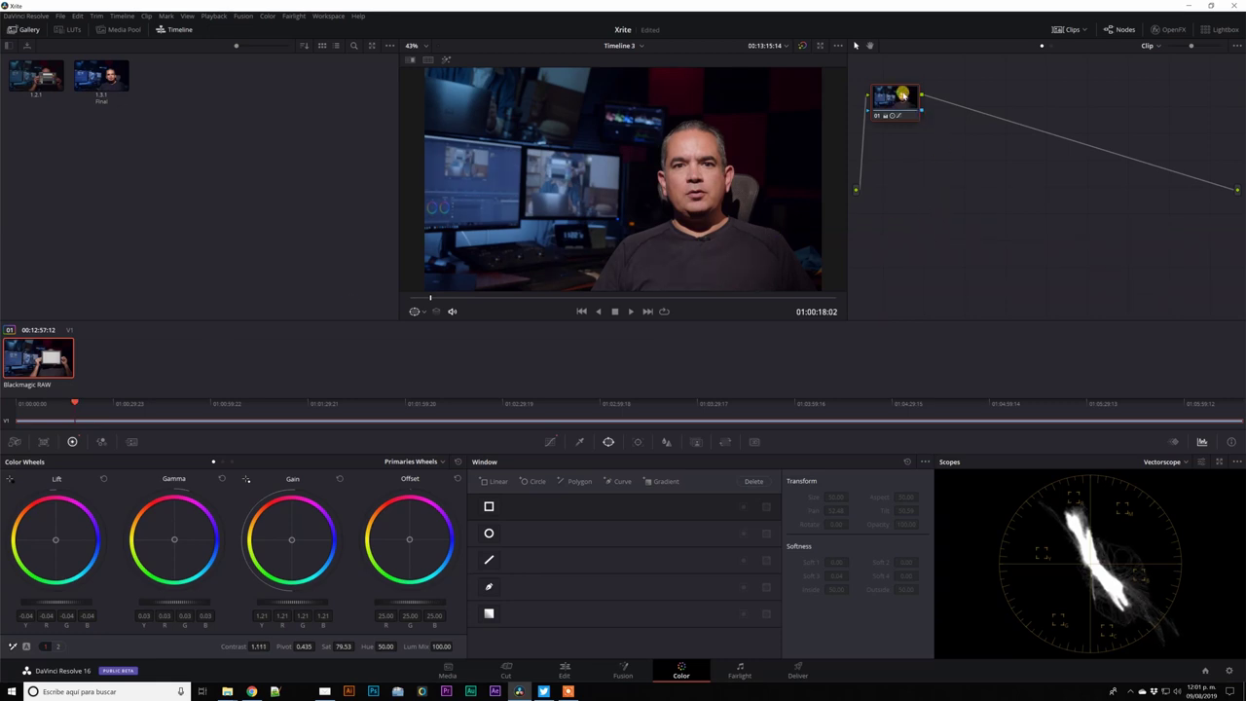
mouse_move(903, 94)
scroll(674, 192, up, 4)
scroll(675, 192, up, 1)
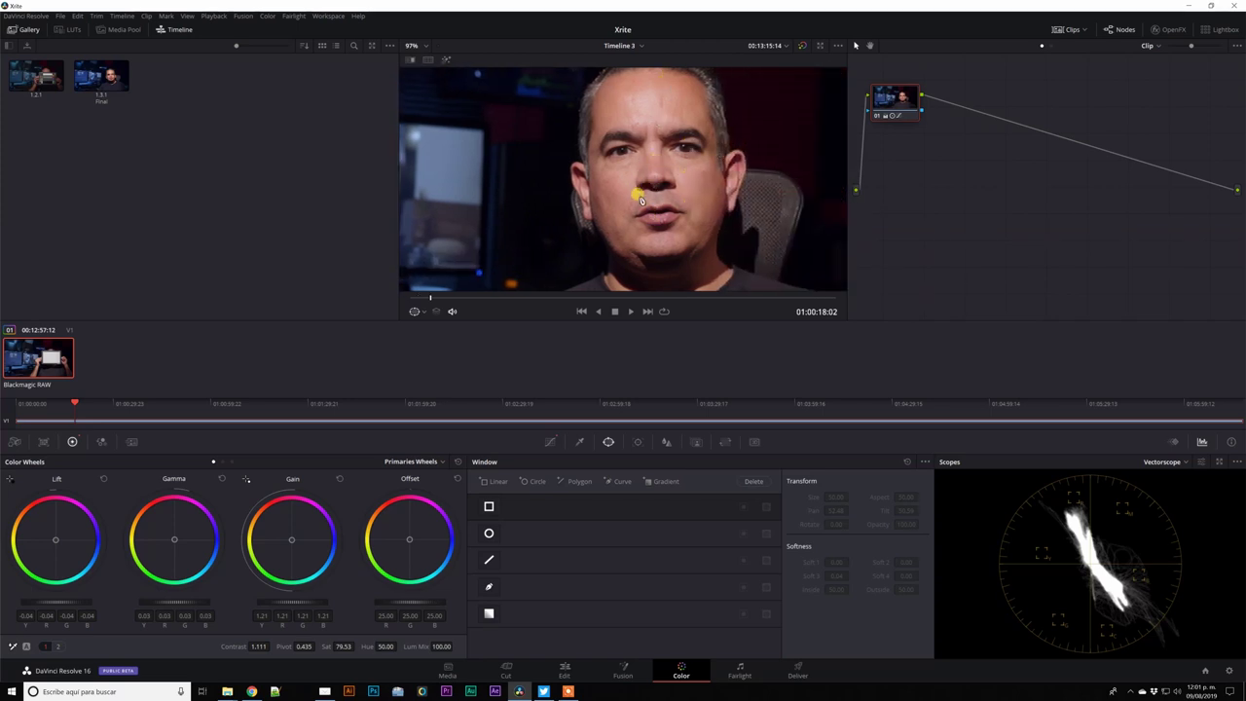
scroll(640, 199, down, 6)
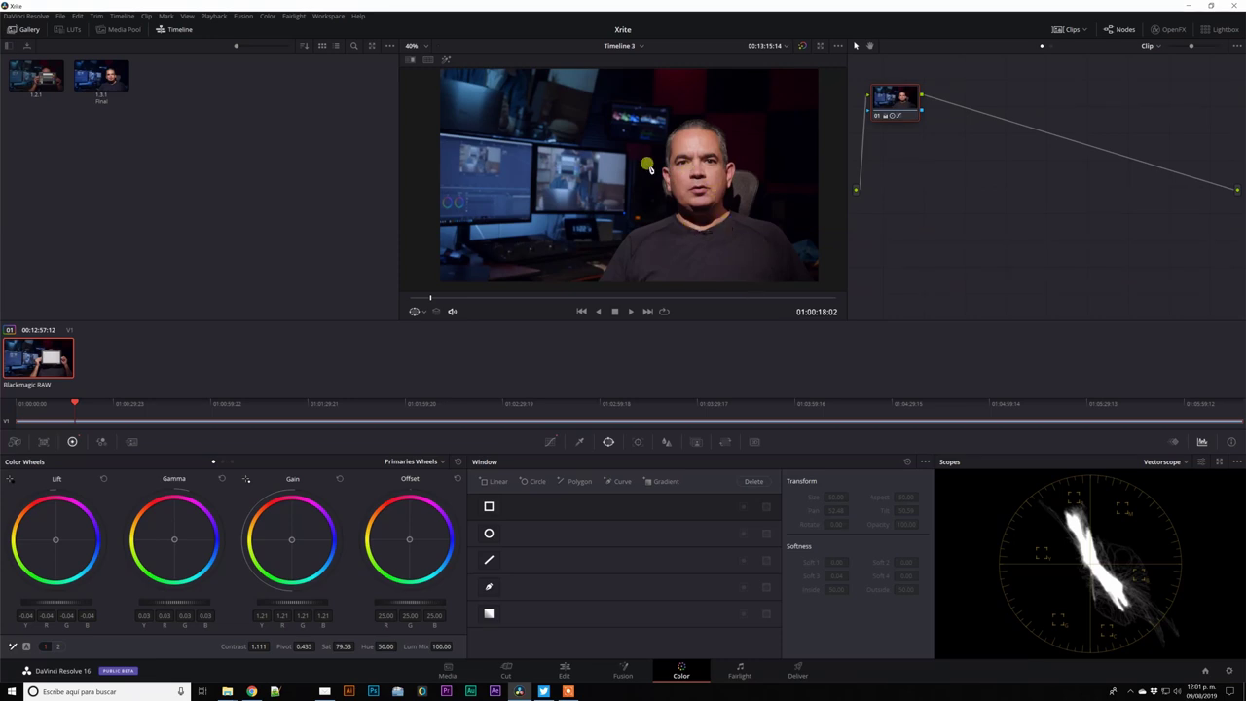
scroll(695, 156, up, 1)
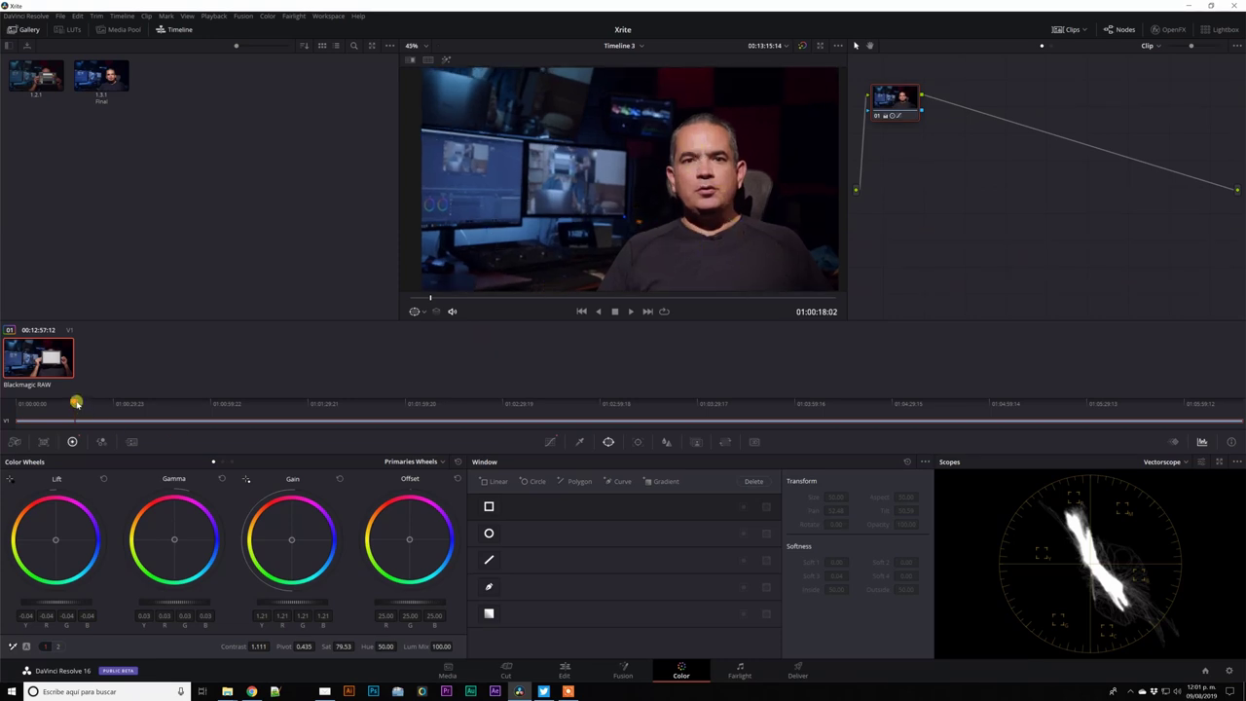
Step: Return to the color chart frame at 01:00:14:05 and re-enable the rectangular window with its power window overlay
drag(76, 402, 61, 400)
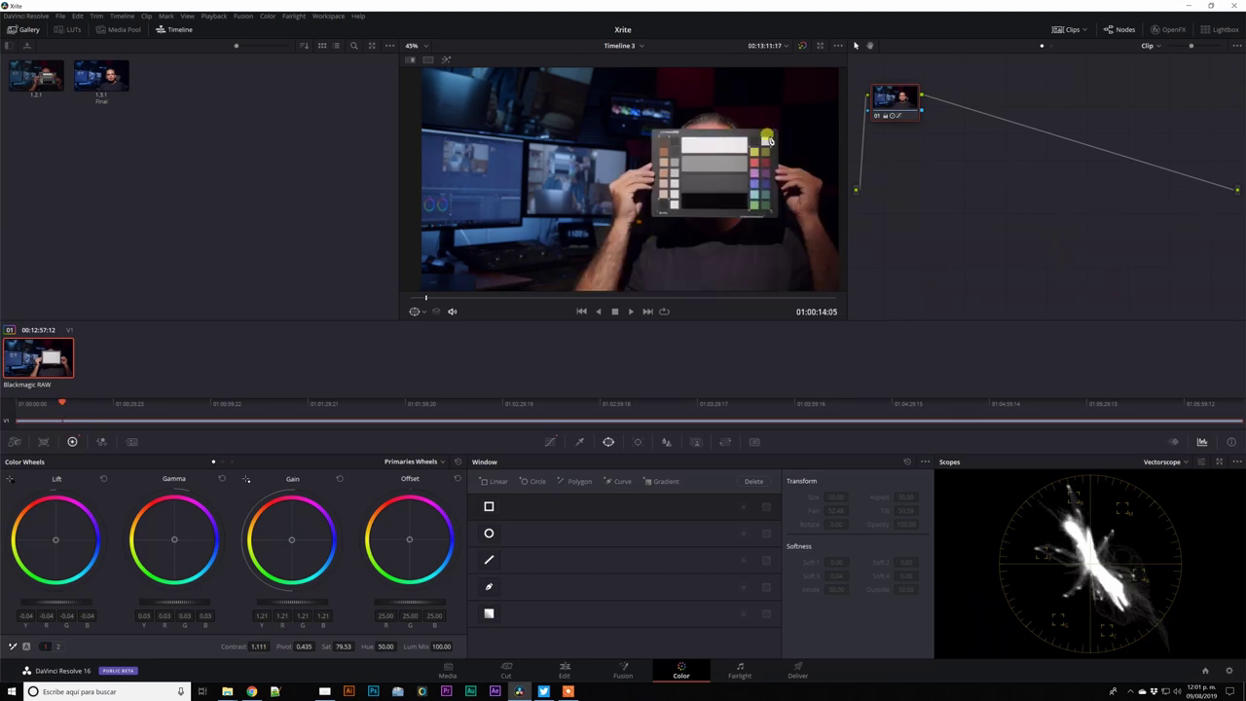
click(424, 314)
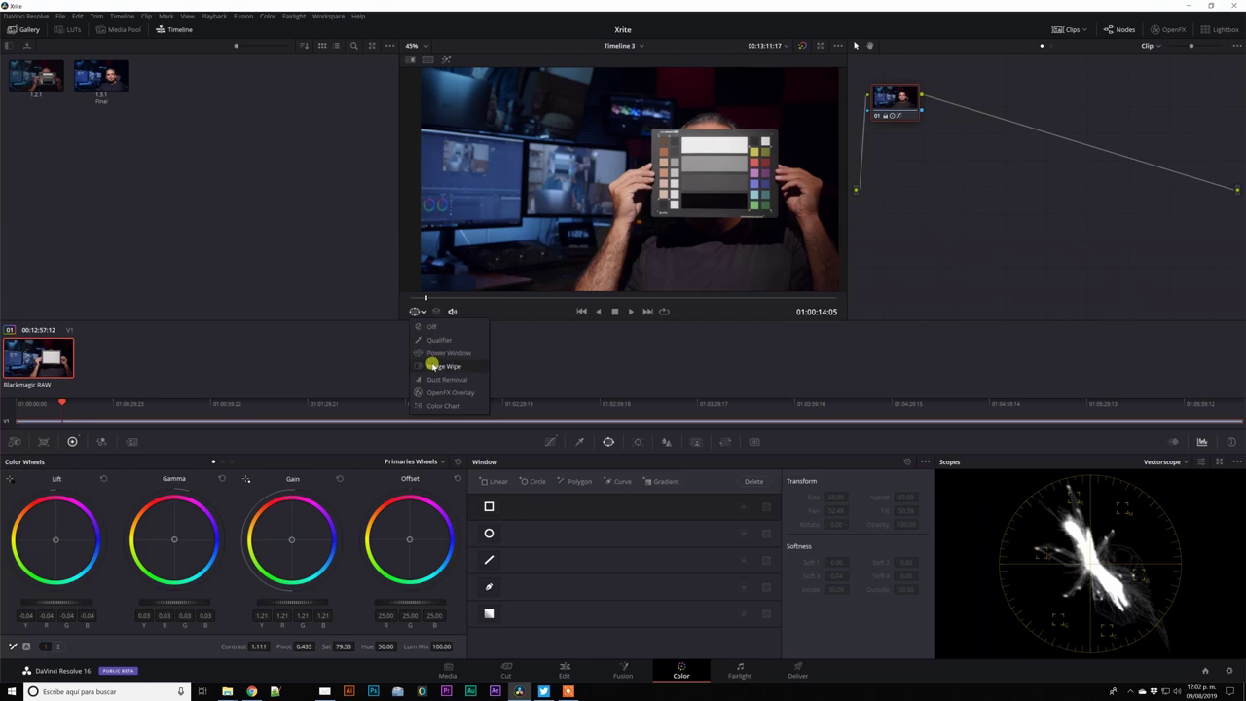
click(432, 355)
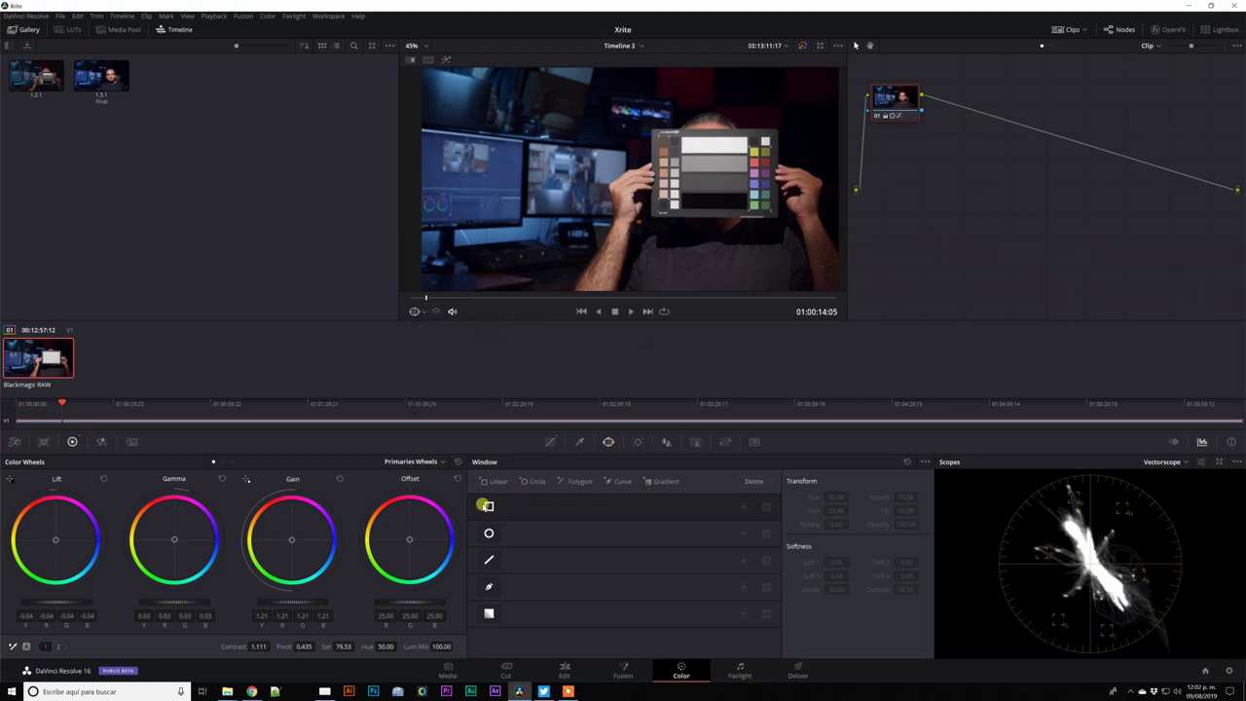
click(488, 505)
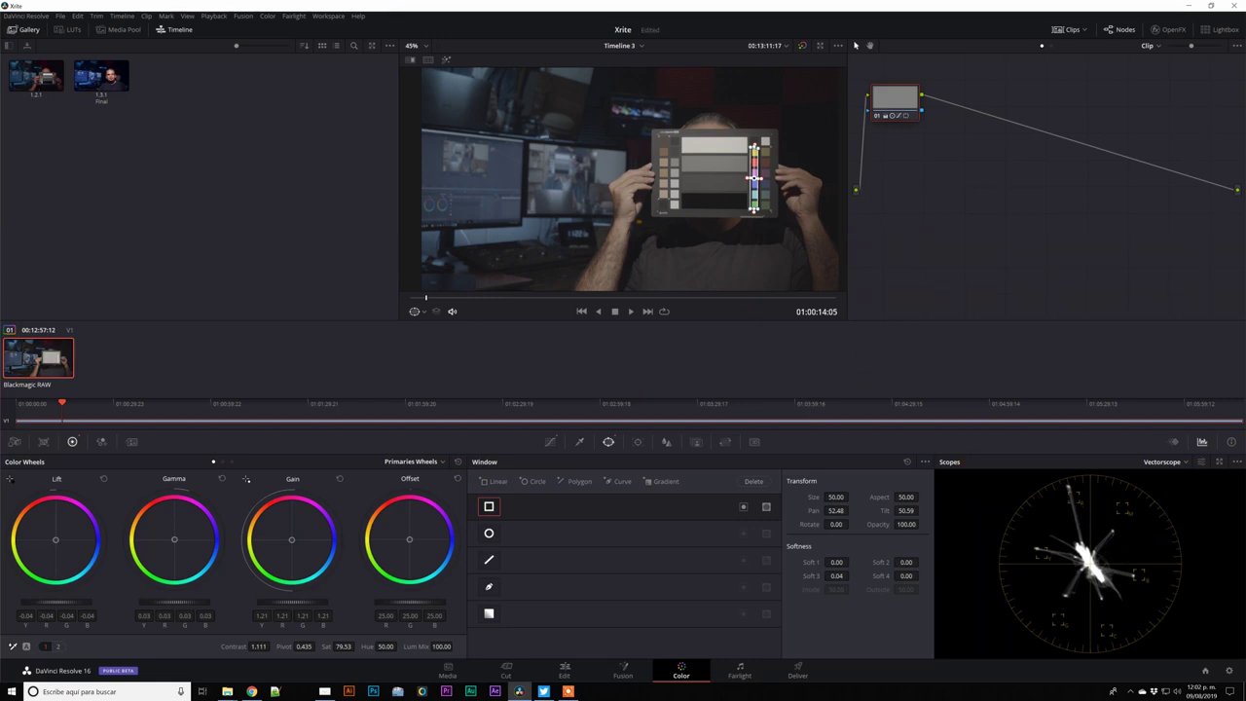
Step: Refine the green Hue Vs Hue point to a hue rotation of -33.20, highlighting the windowed chart patches only during the adjustment
click(446, 59)
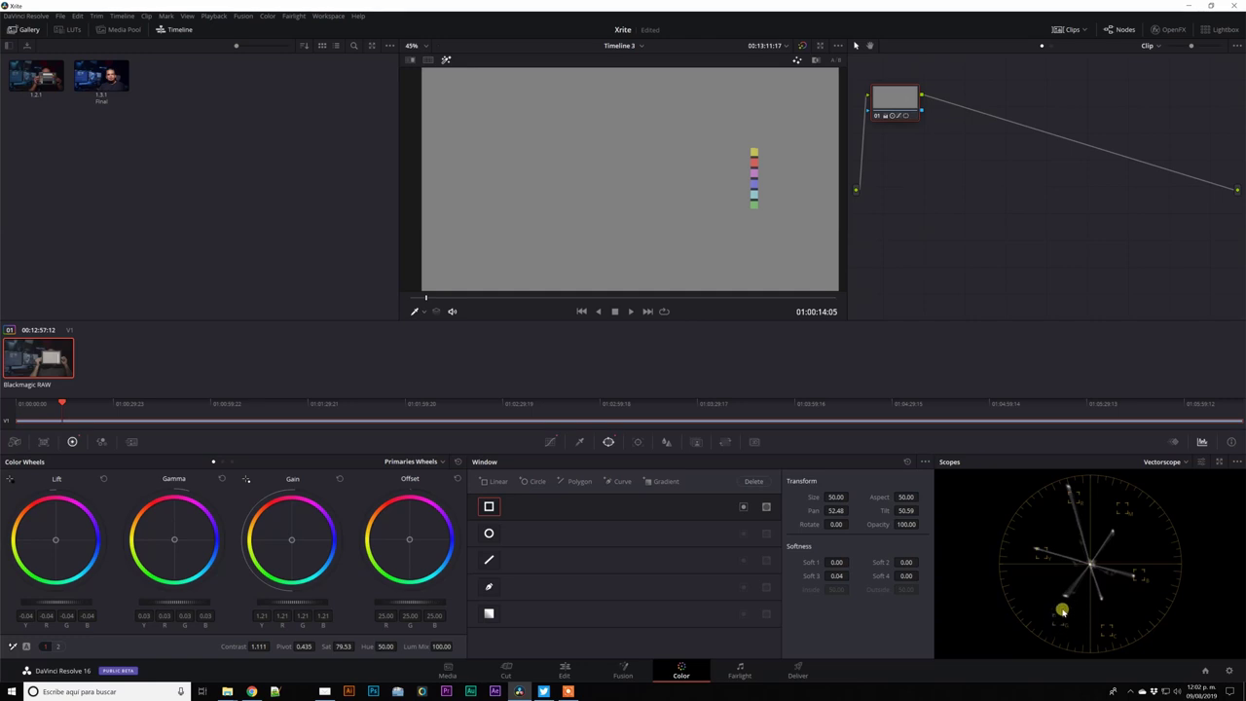
click(551, 443)
drag(617, 559, 638, 570)
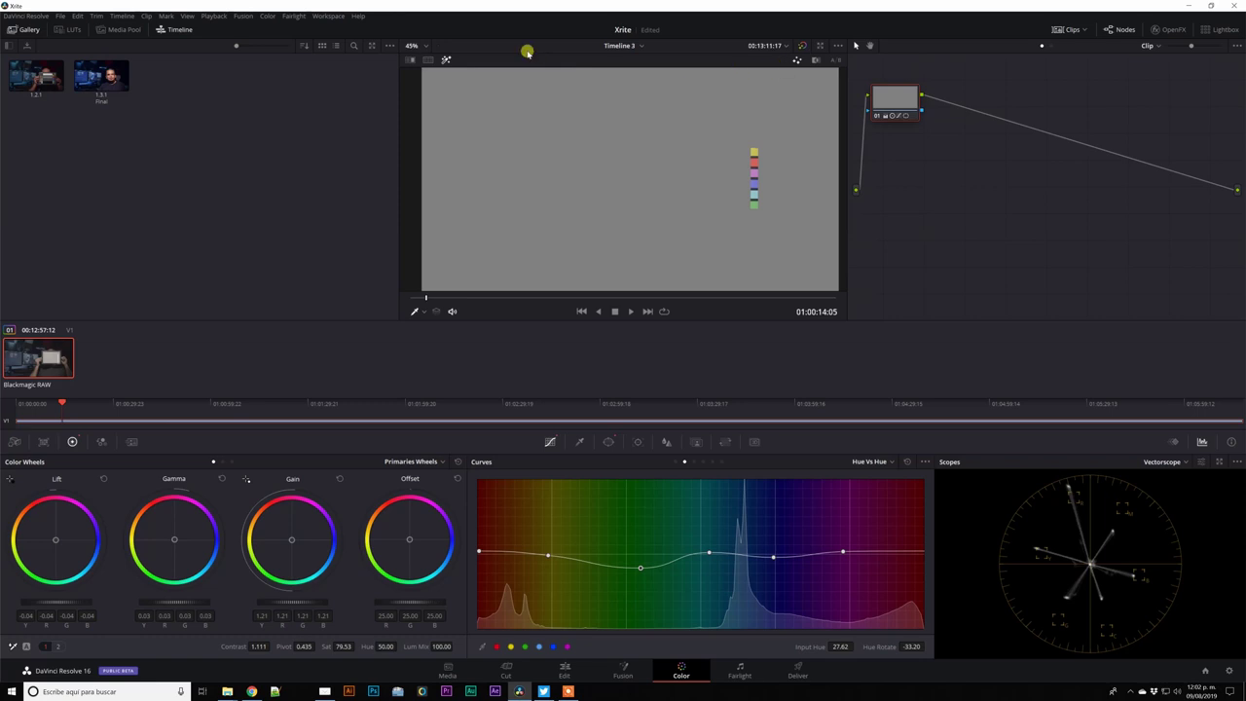
click(447, 62)
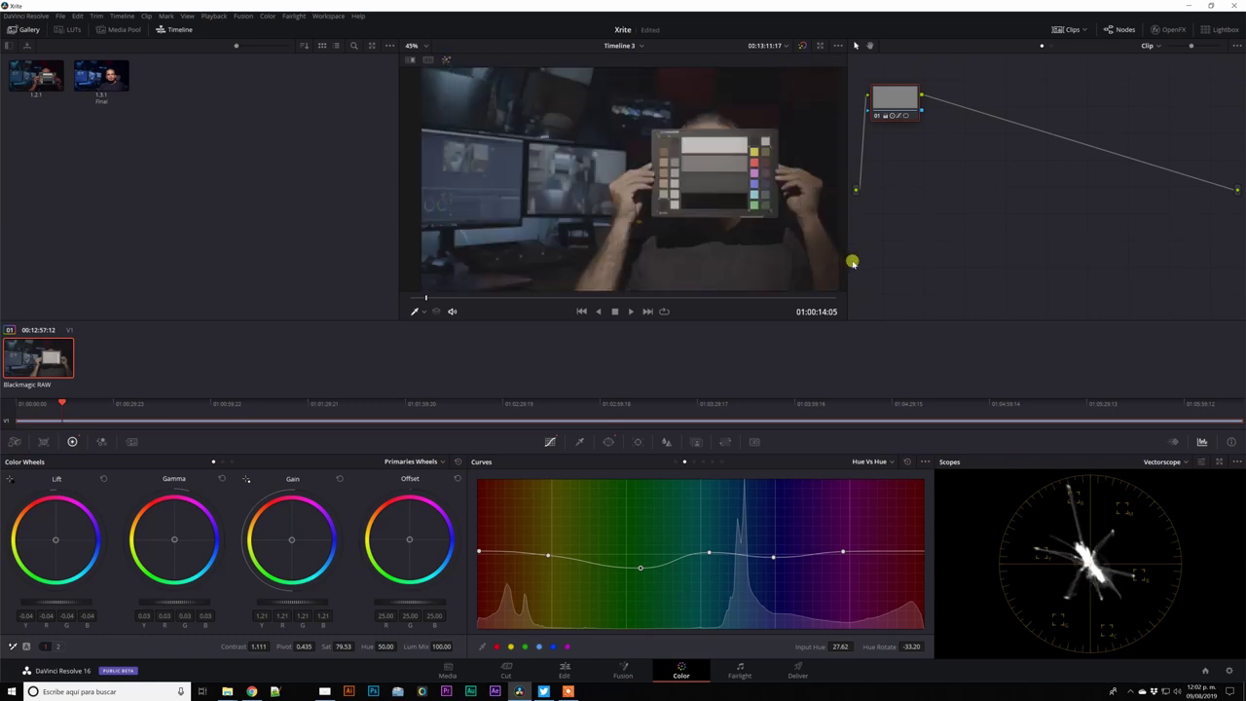
Step: Disable the rectangular window and review the full-frame grade on the presenter's face at frames 01:00:31:03 and 01:00:34:06
click(608, 442)
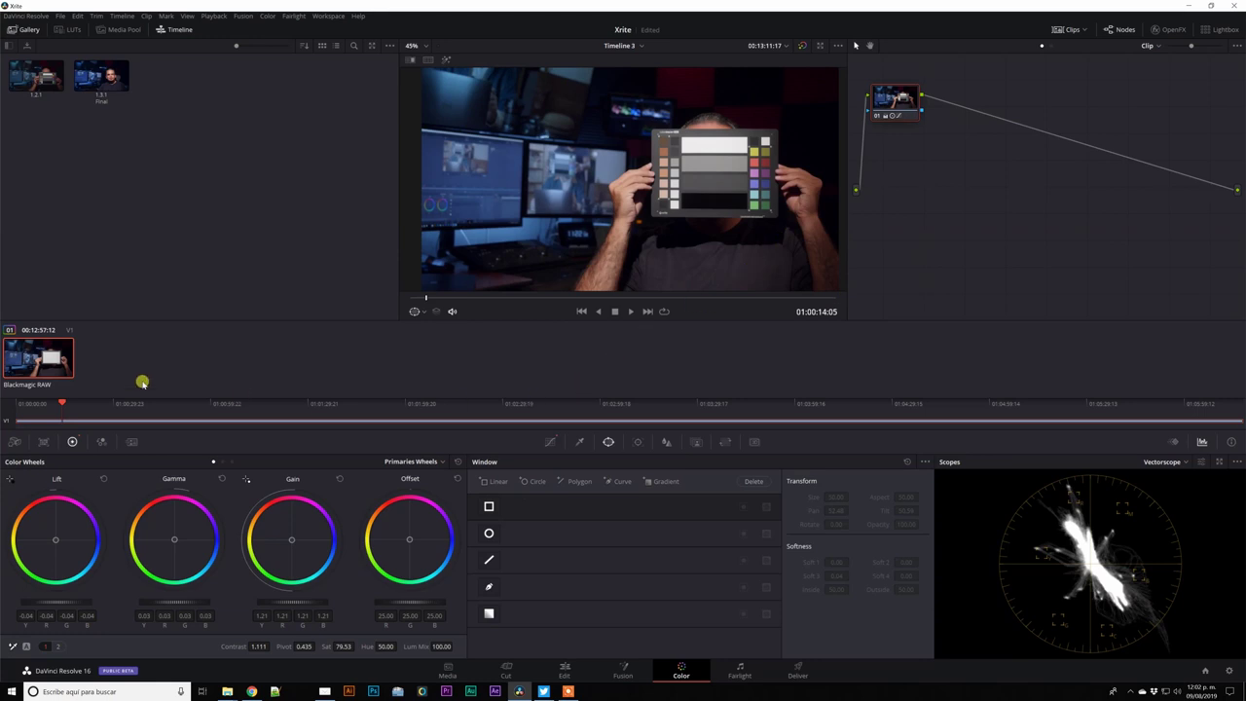
drag(58, 403, 115, 410)
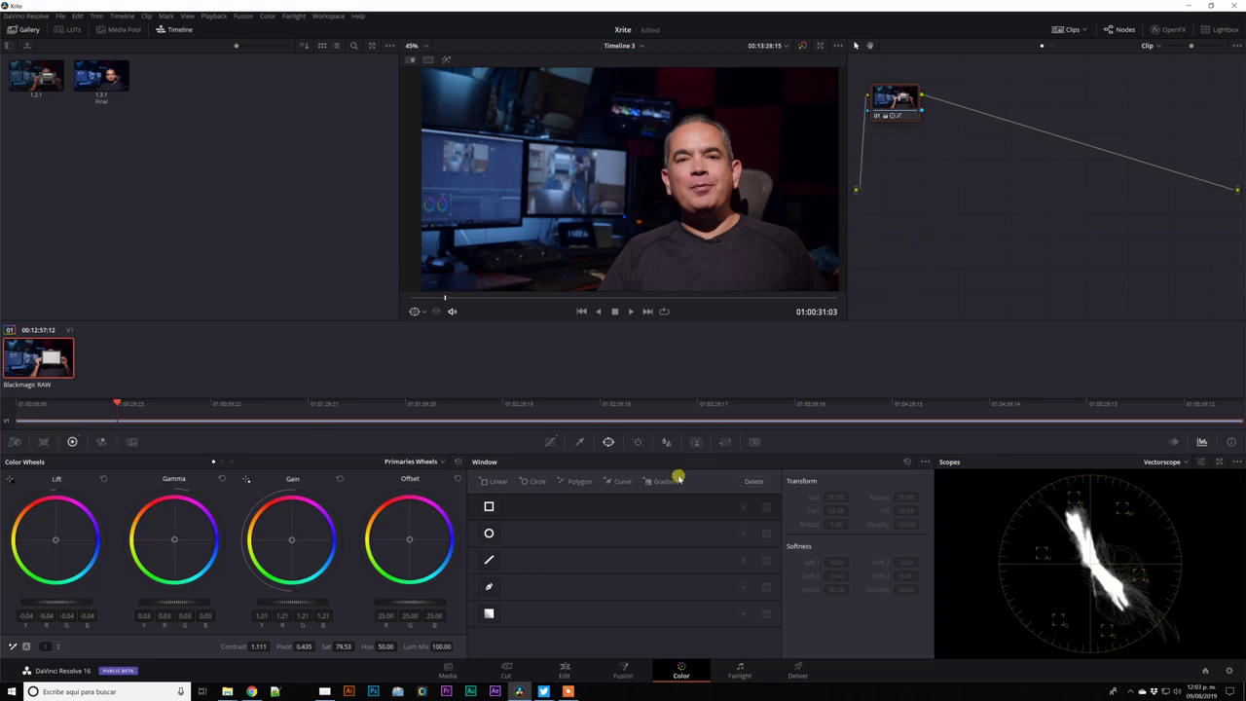
click(112, 406)
drag(117, 406, 127, 405)
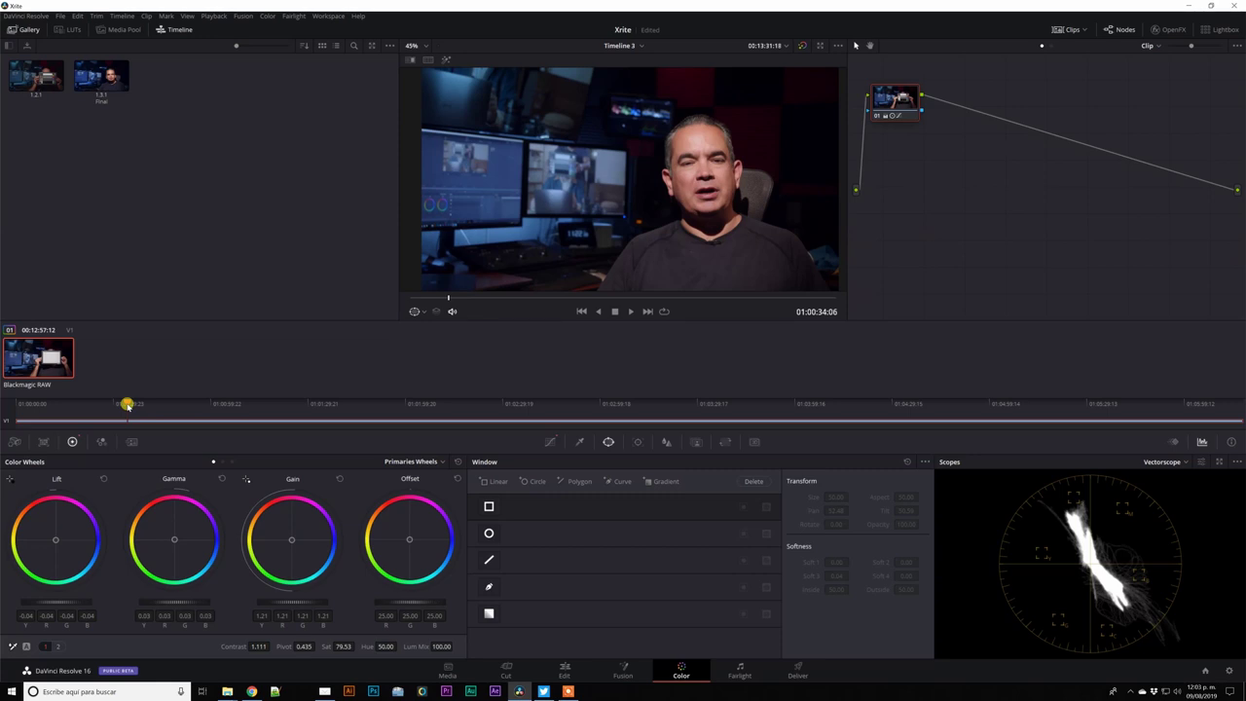